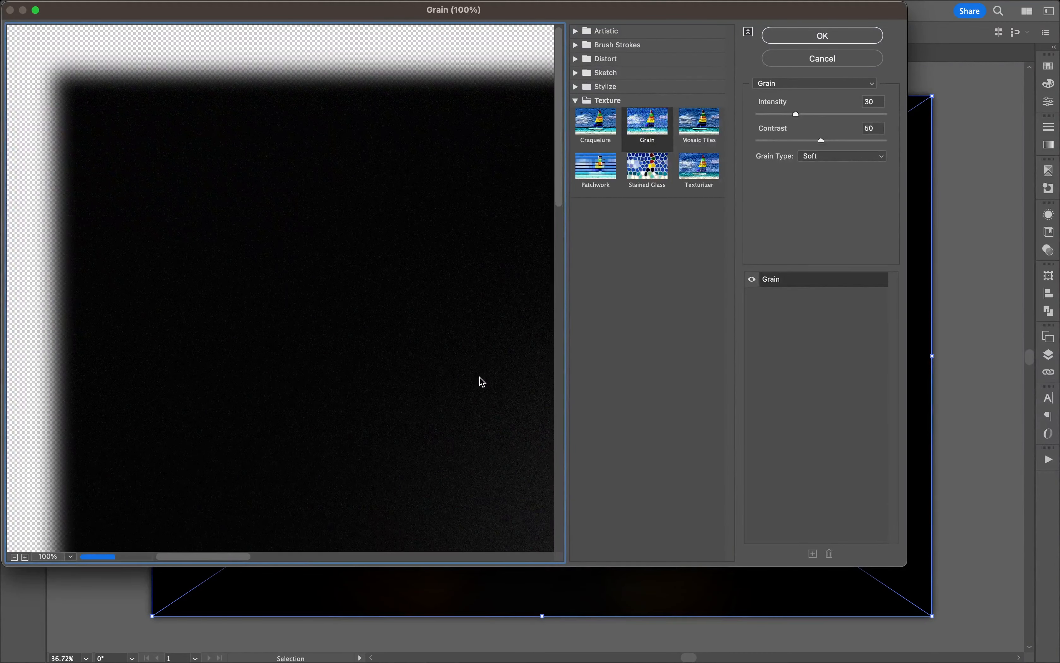
Set the Grain effect's intensity to 25 and apply it to the blurred flower photo.
left_click_drag(383, 445, 216, 296)
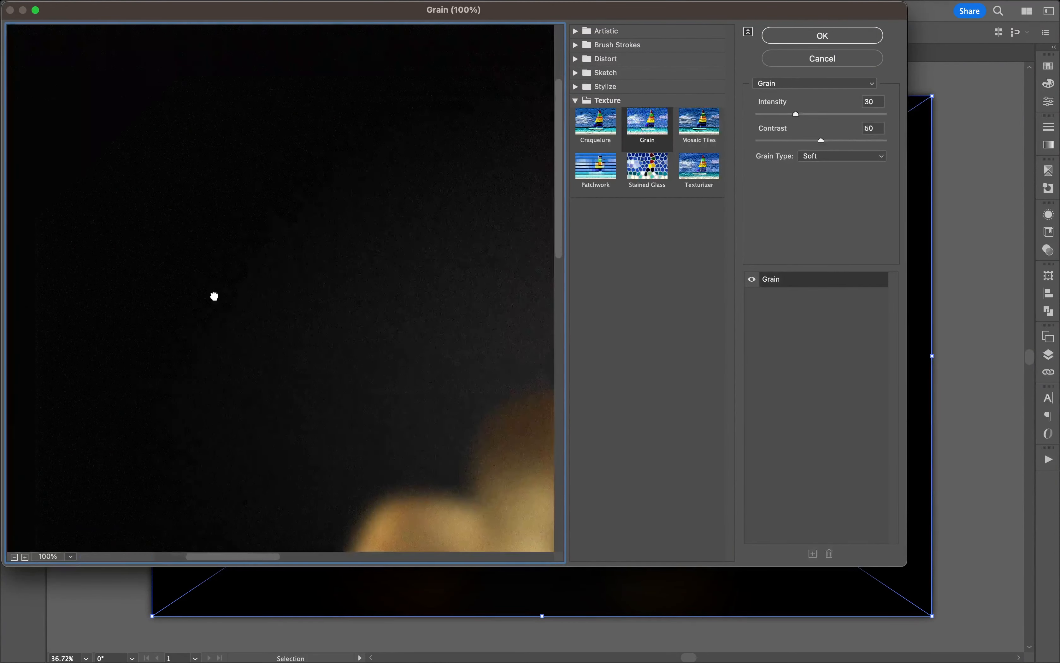
left_click_drag(457, 466, 329, 375)
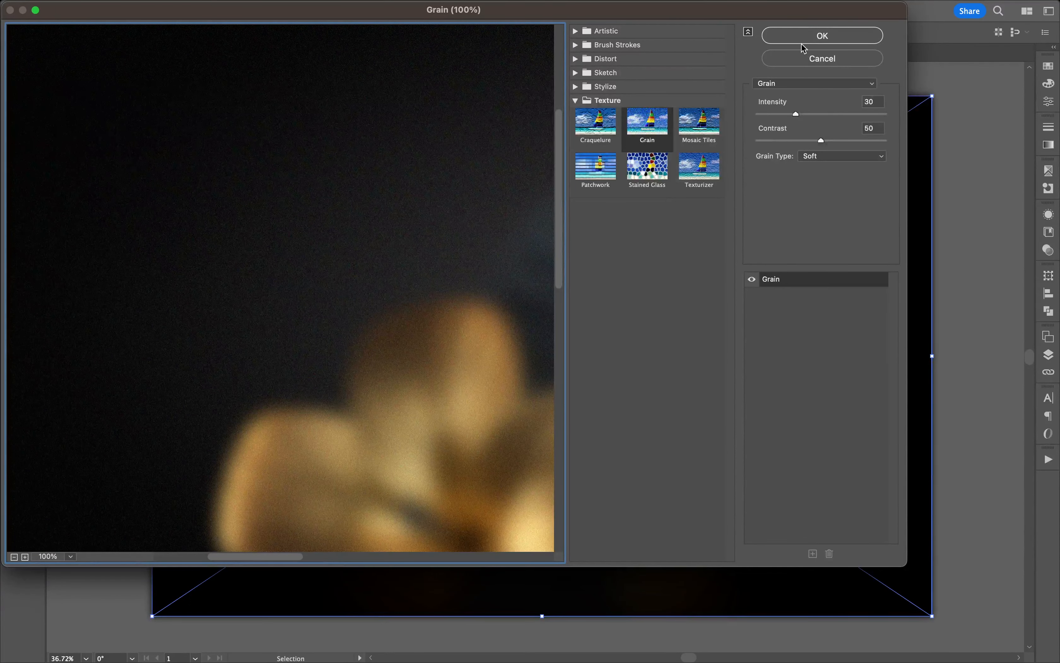
double_click(870, 101)
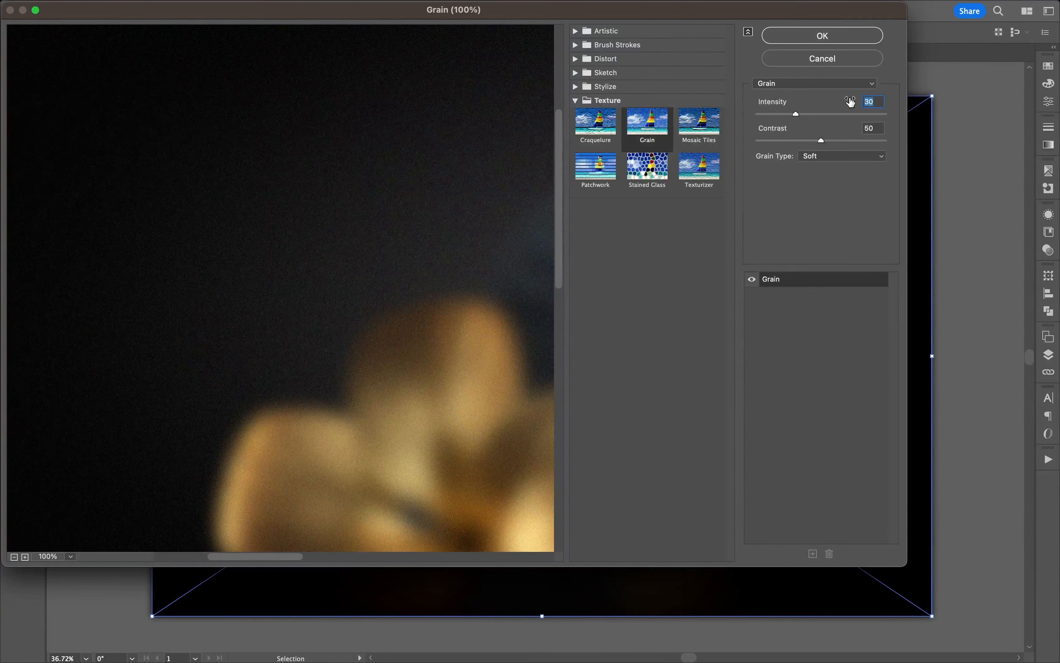
type("20")
key("BackSpace")
type("5")
left_click(815, 36)
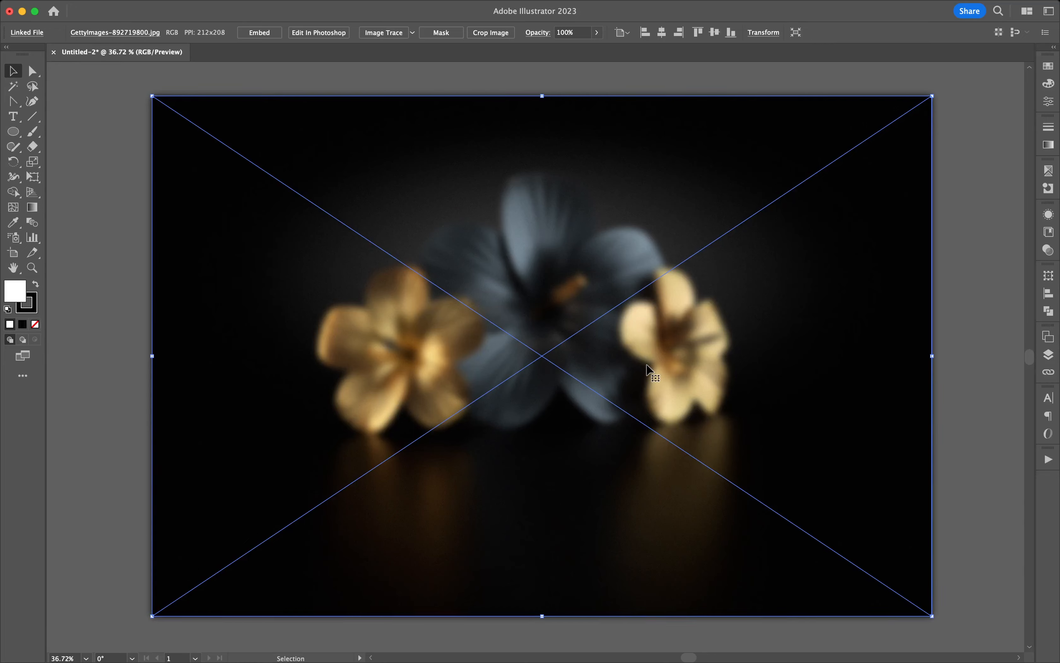
left_click(950, 300)
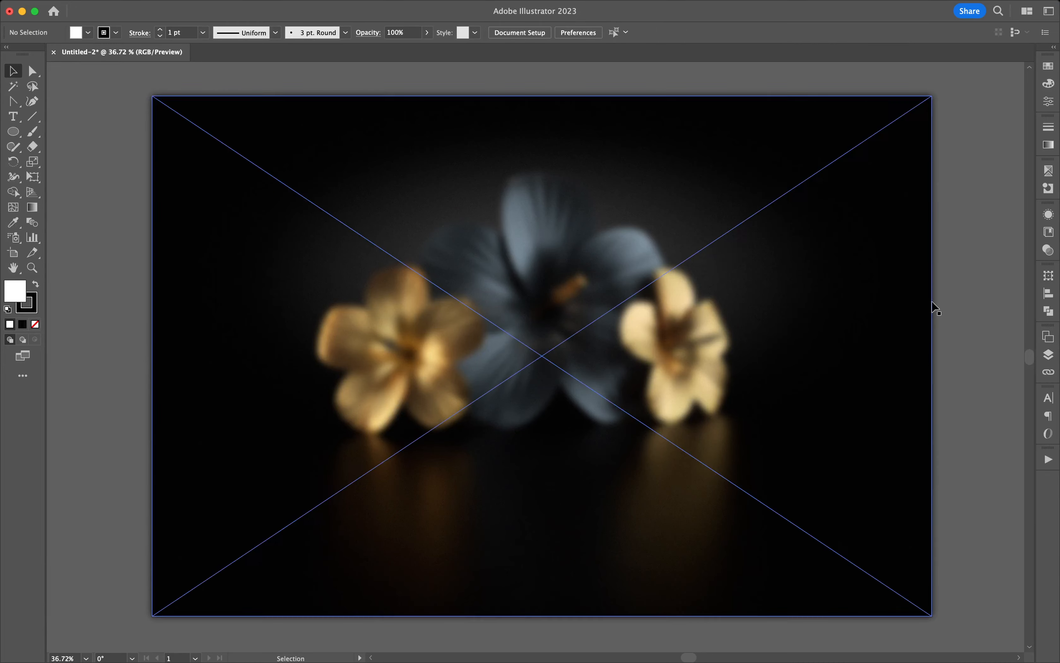
Apply another instance of the Grain effect to the blurred flower photo with an intensity of 35.
left_click(614, 254)
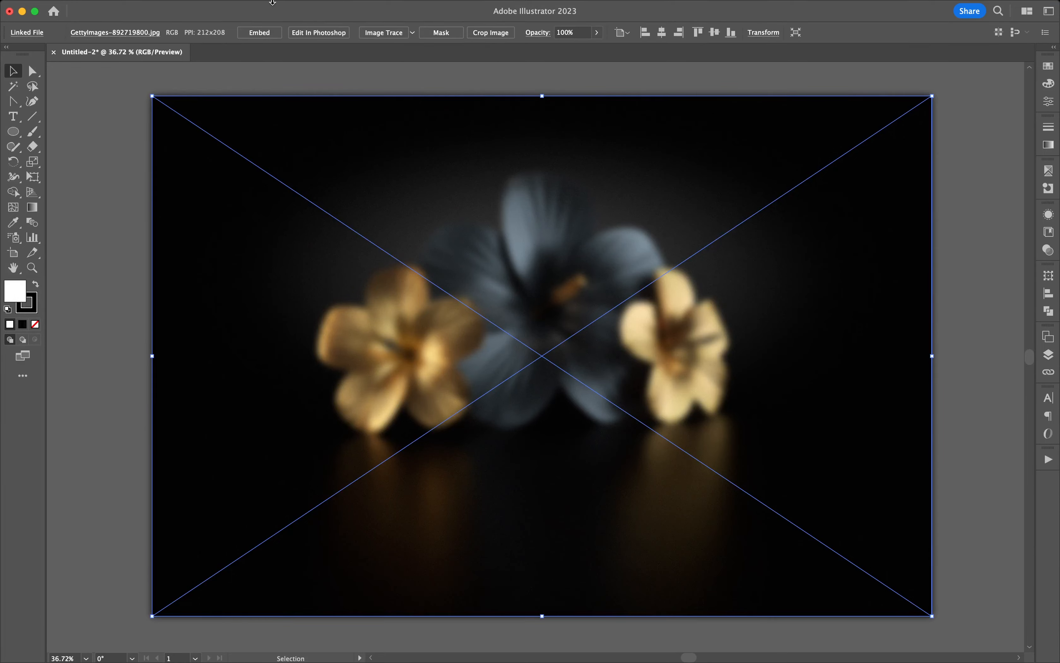
left_click(262, 7)
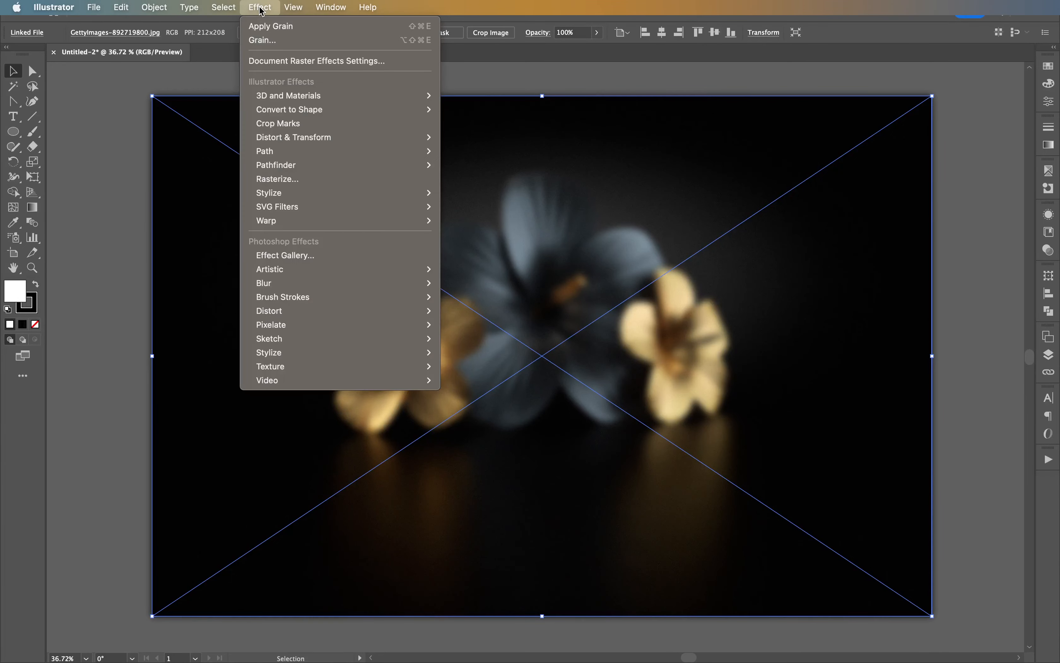
left_click(268, 40)
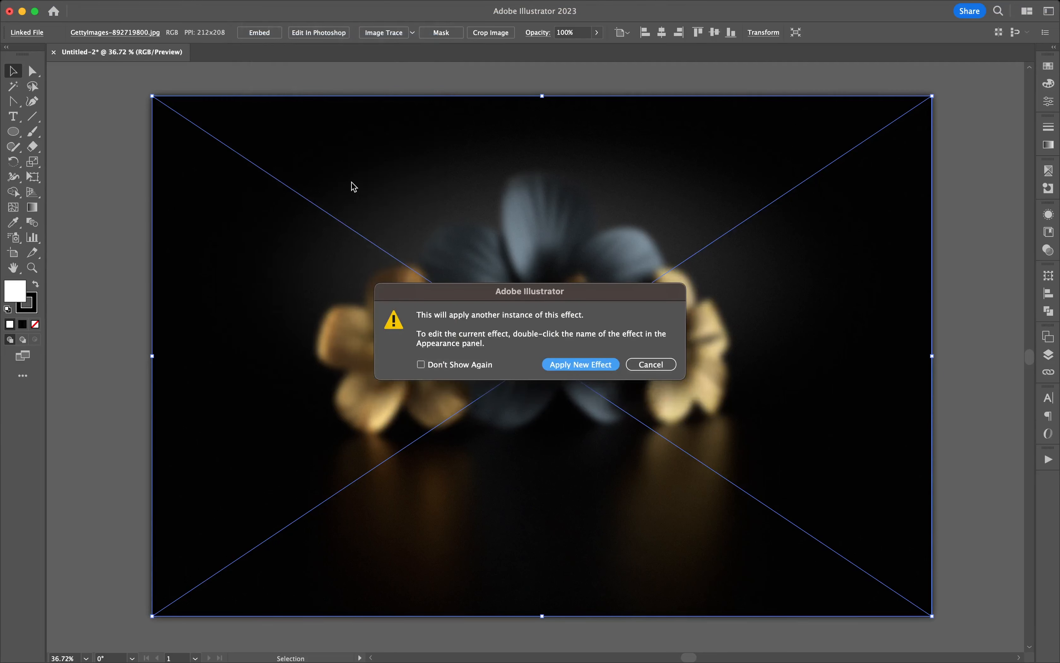
left_click(578, 367)
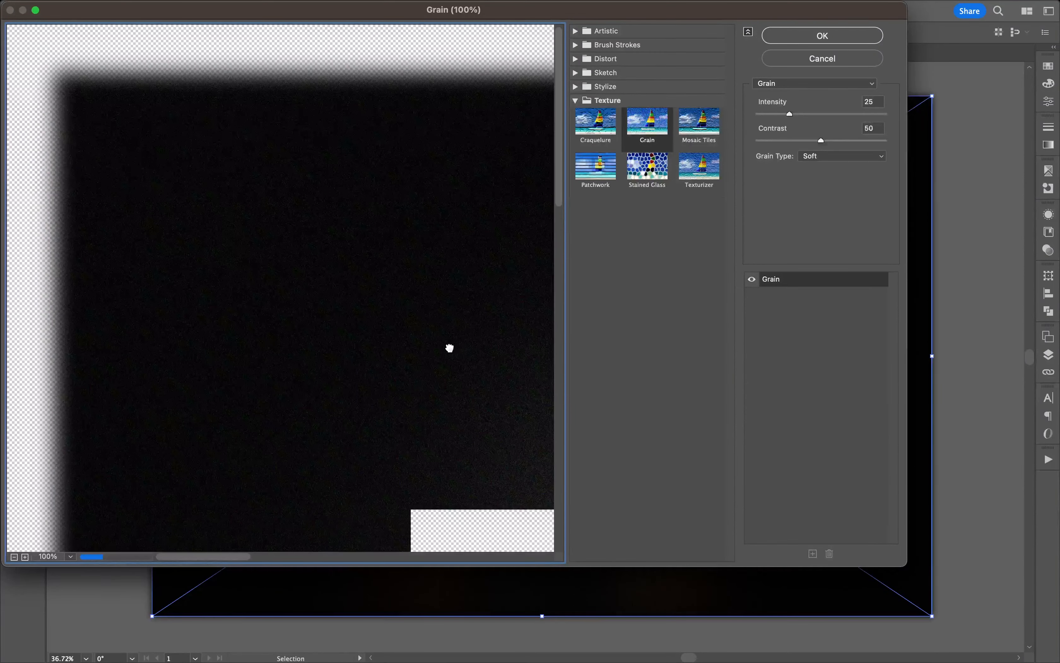
left_click_drag(451, 348, 242, 139)
left_click_drag(402, 317, 257, 239)
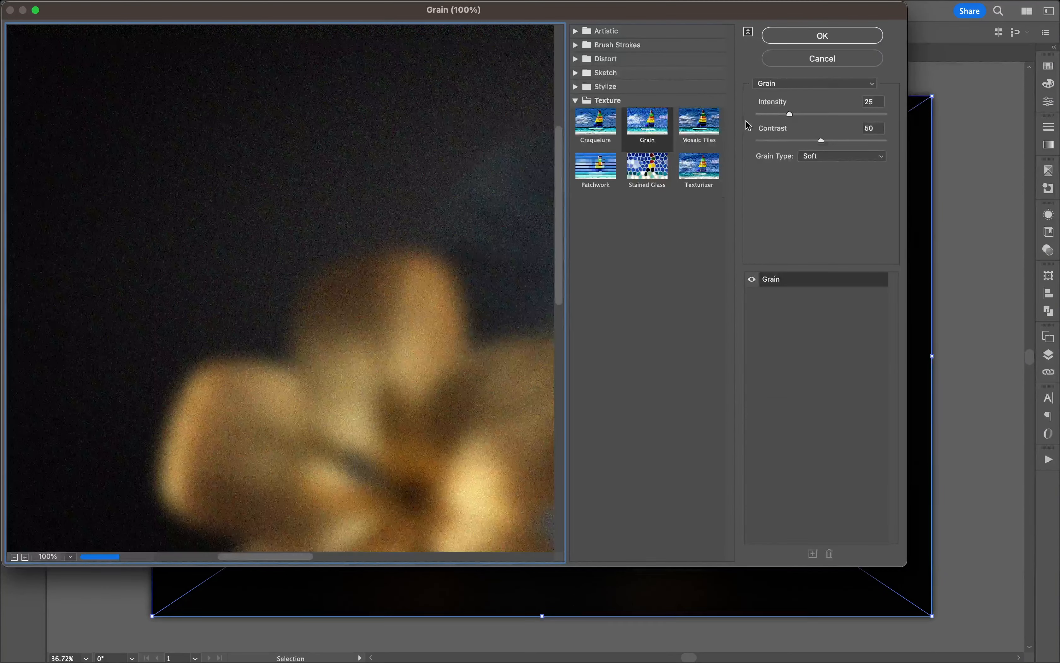
left_click(870, 101)
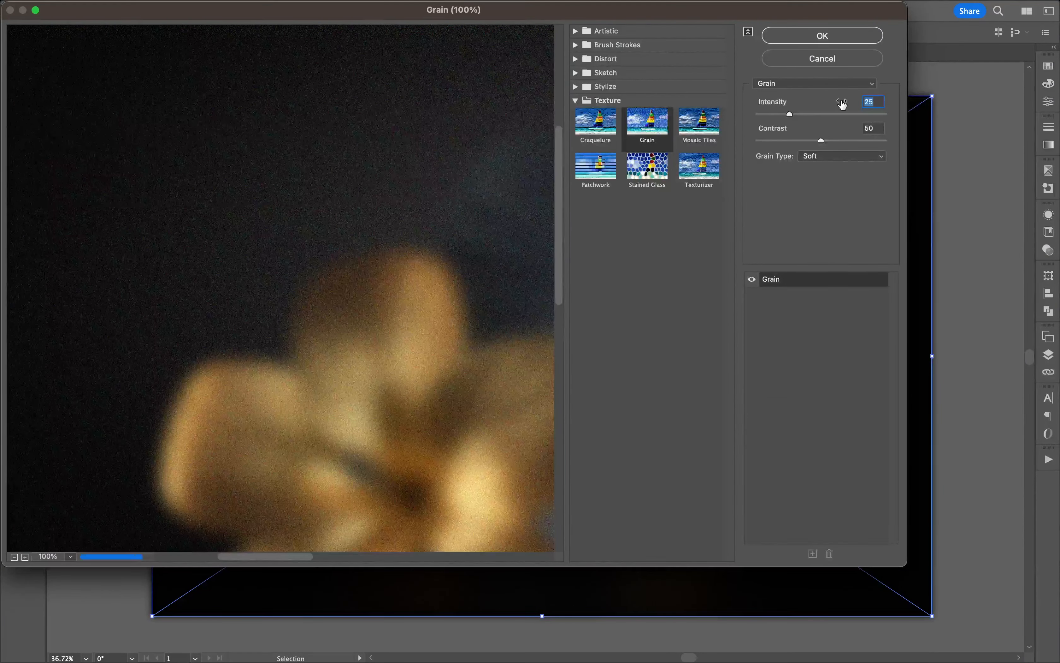
type("35")
left_click(857, 38)
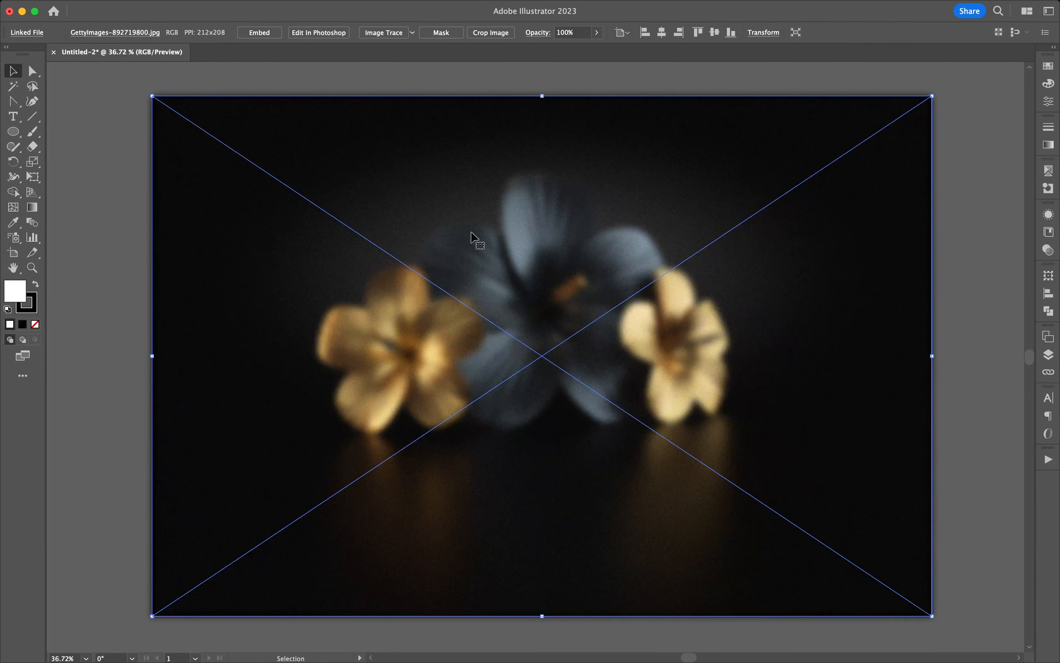
left_click(982, 189)
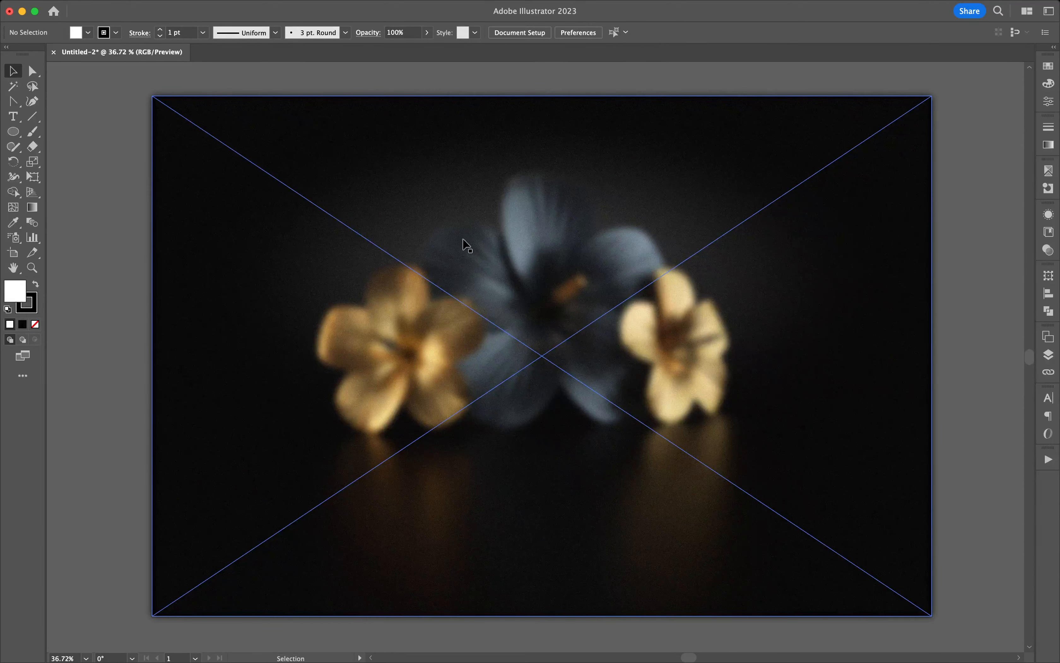
Draw a circle about 863 px in diameter over the flowers and centre it horizontally and vertically on the artboard.
key("z")
mouse_move(564, 262)
left_mouse_down()
mouse_move(700, 317)
mouse_move(591, 291)
mouse_move(559, 248)
mouse_move(511, 224)
mouse_move(573, 245)
left_mouse_up()
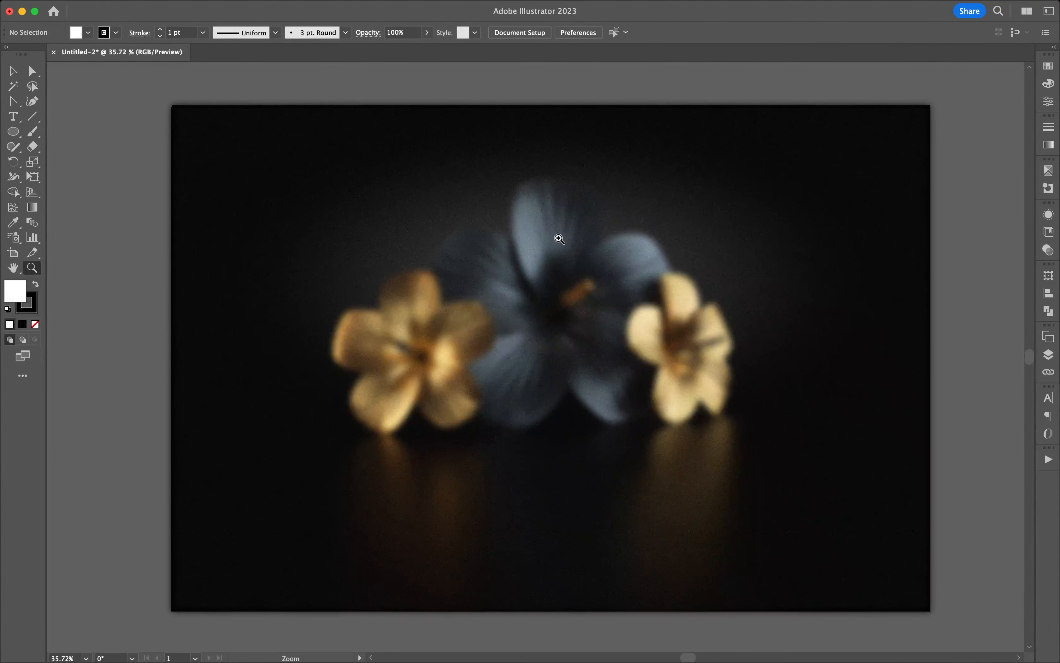
left_click(13, 71)
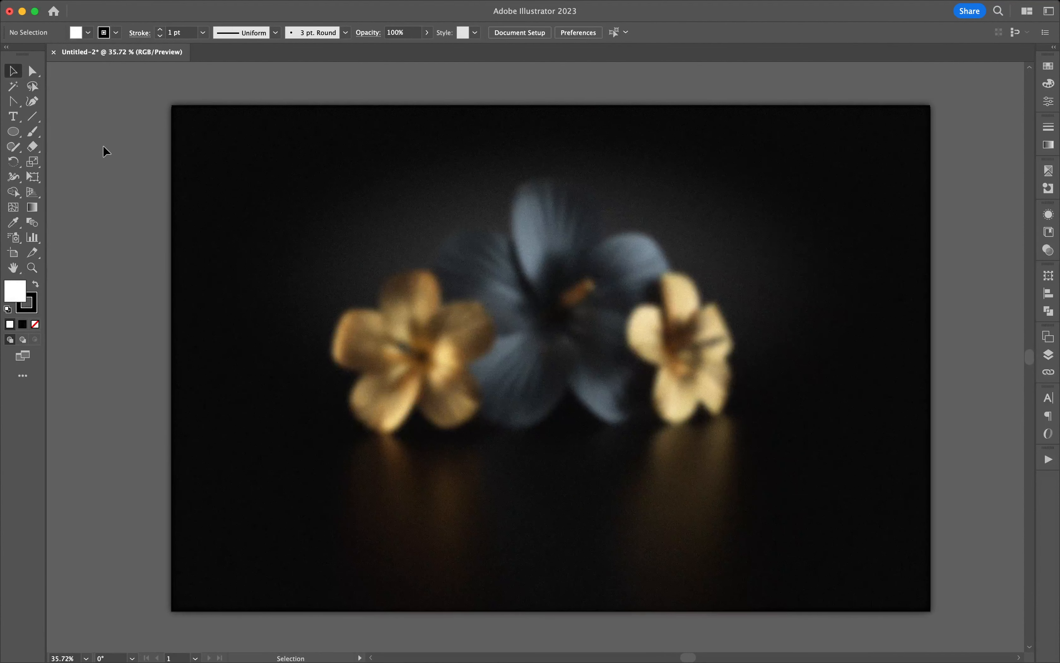
left_click(14, 134)
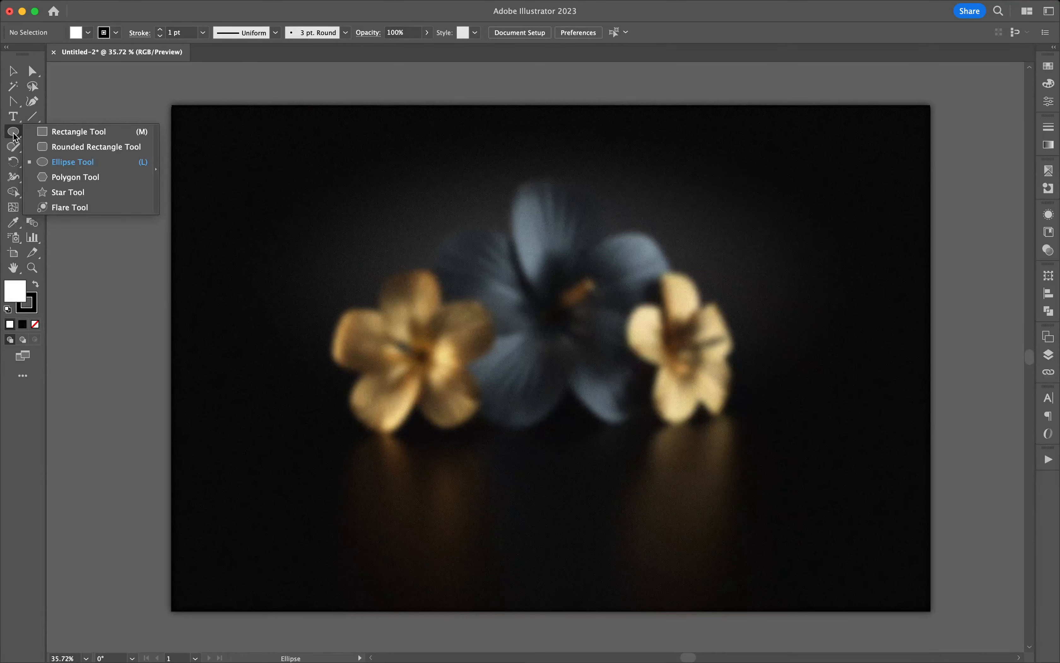
left_click_drag(337, 157, 740, 507)
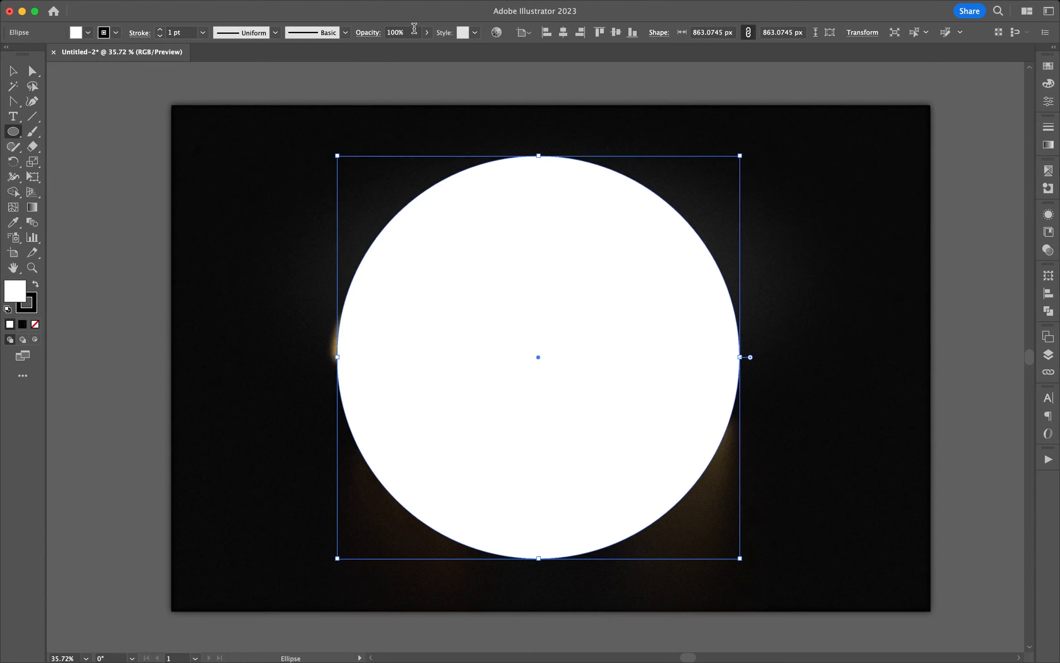
left_click(563, 32)
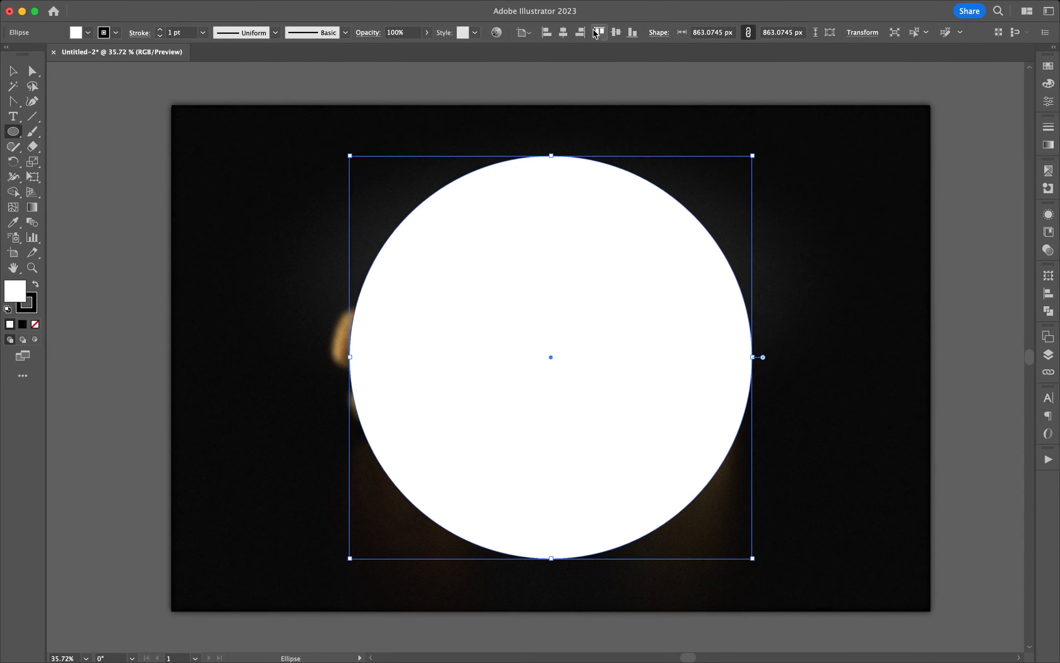
left_click(616, 32)
Select the white circle and copy it.
left_click(13, 71)
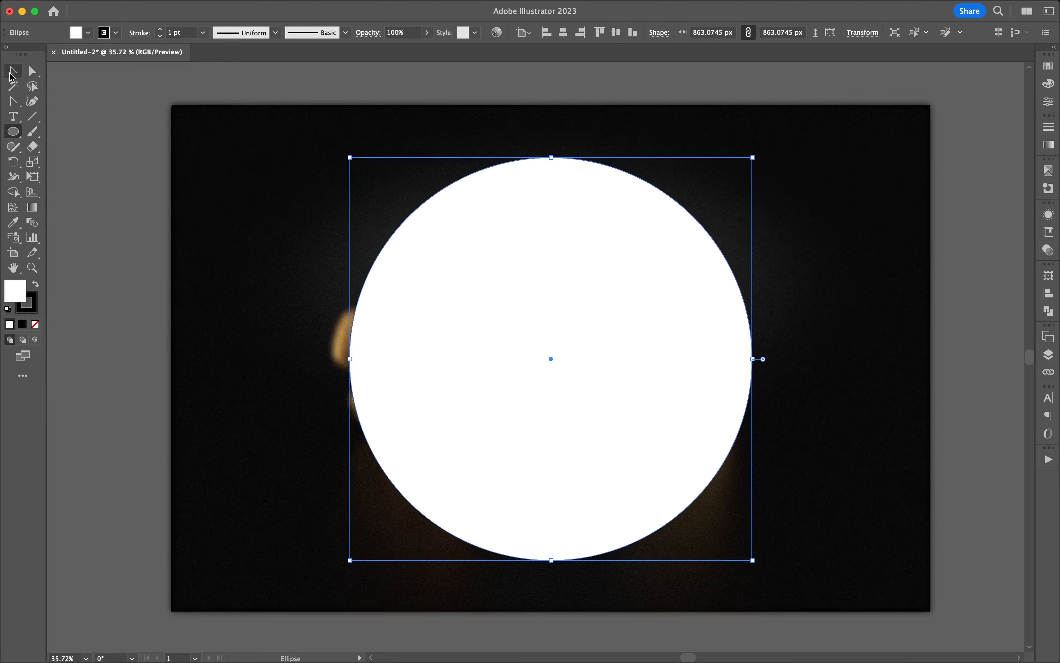
left_click(100, 131)
left_click(512, 340)
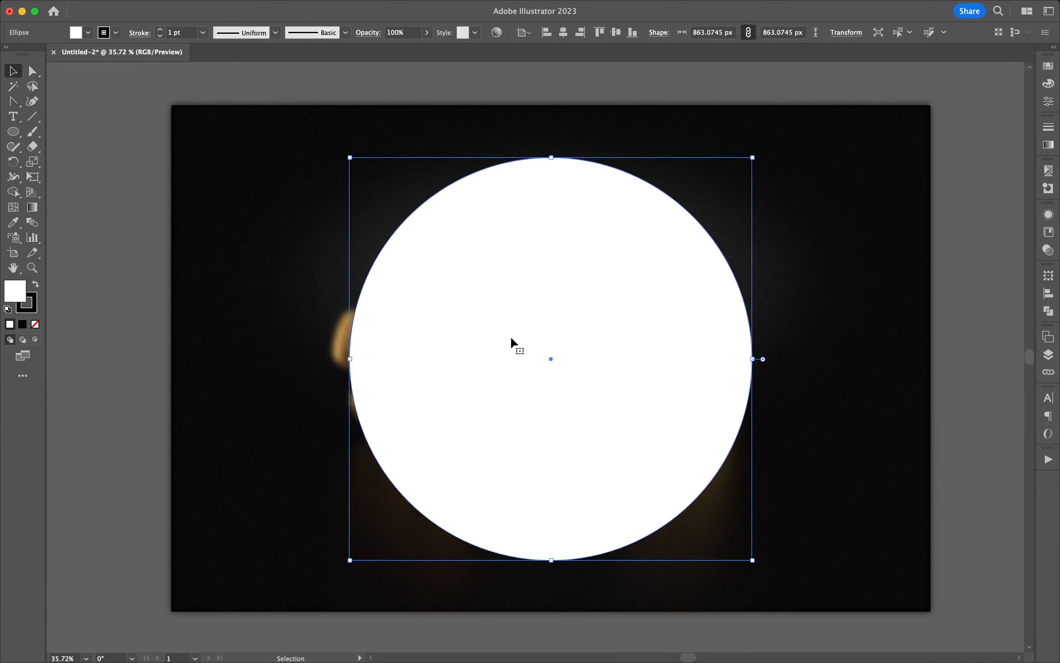
key("a")
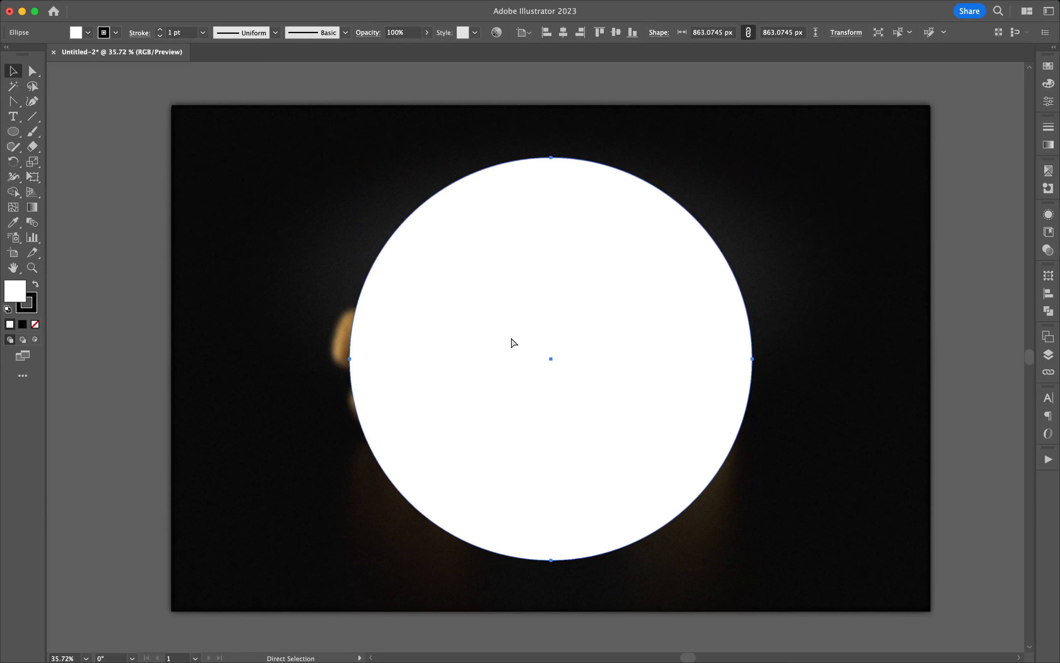
key("v")
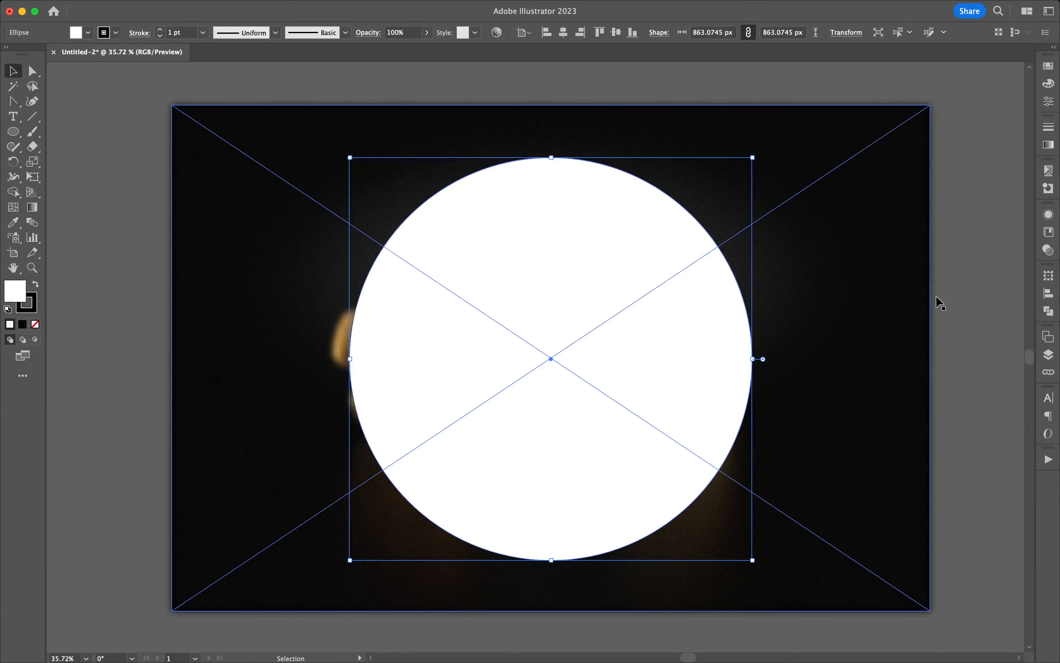
Select the circle together with the blurred flower photo and make a clipping mask from them.
left_click(906, 301)
left_click(550, 299)
left_click(816, 274, "shift")
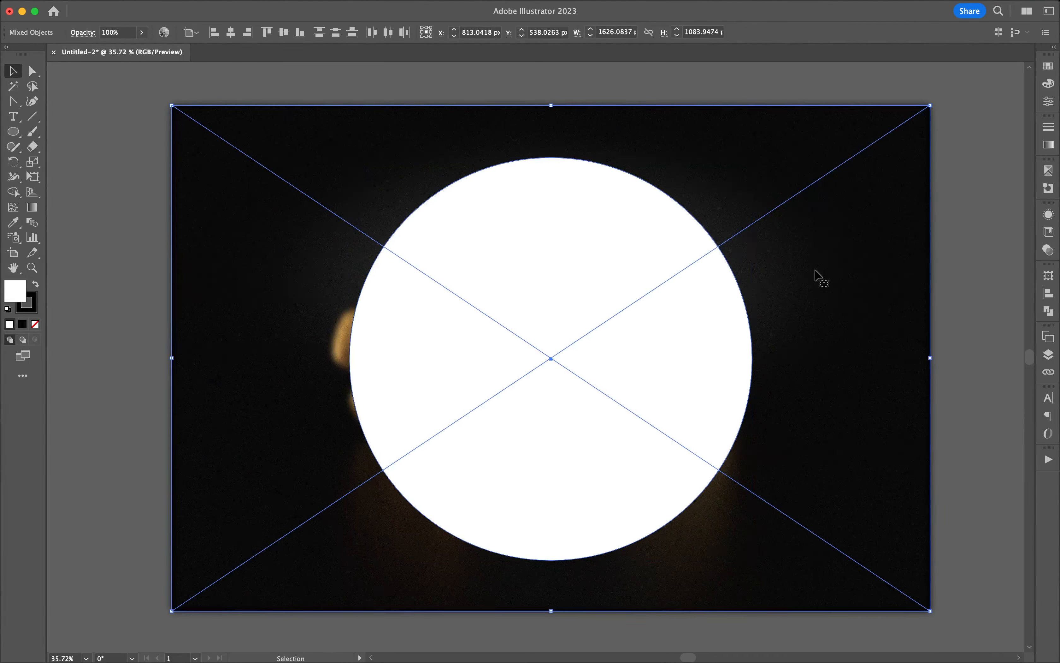
key("a")
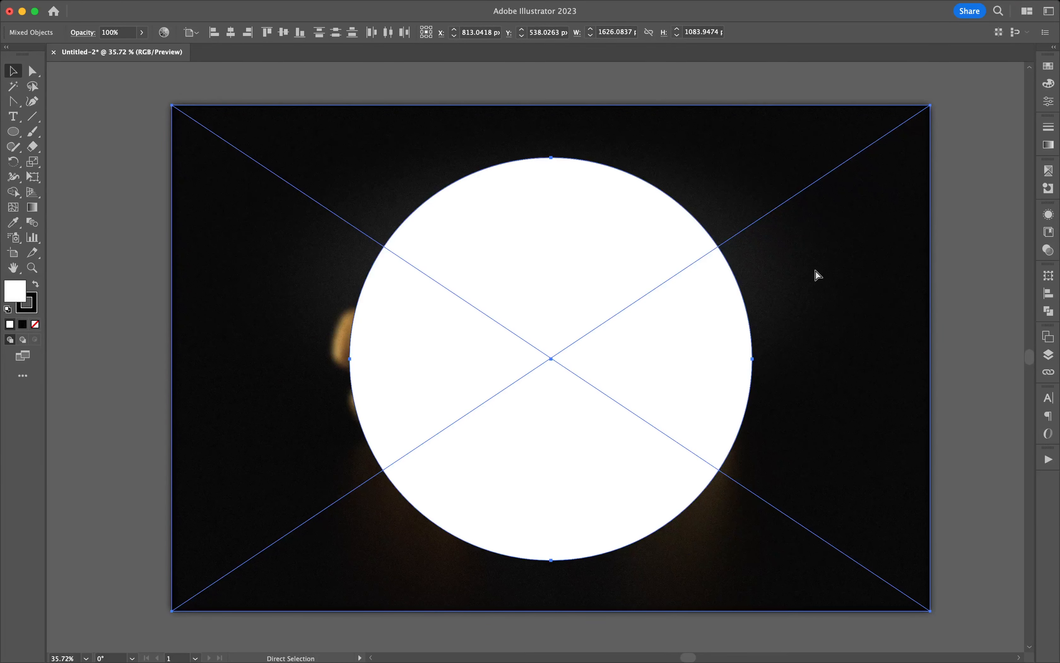
key("v")
key("super+7")
left_click(950, 279)
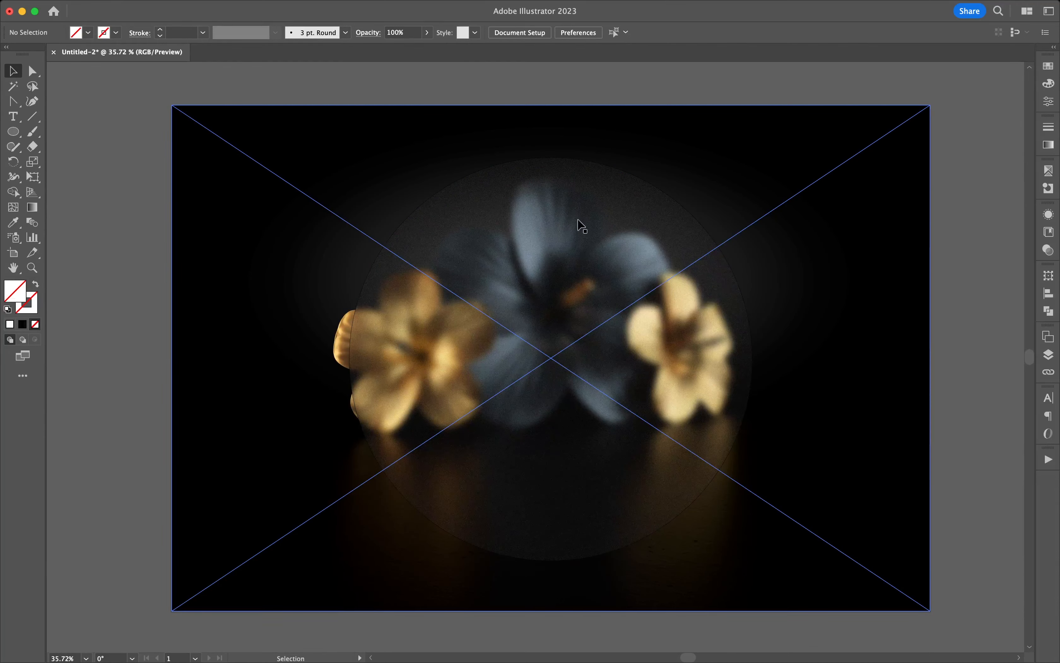
right_click(573, 233)
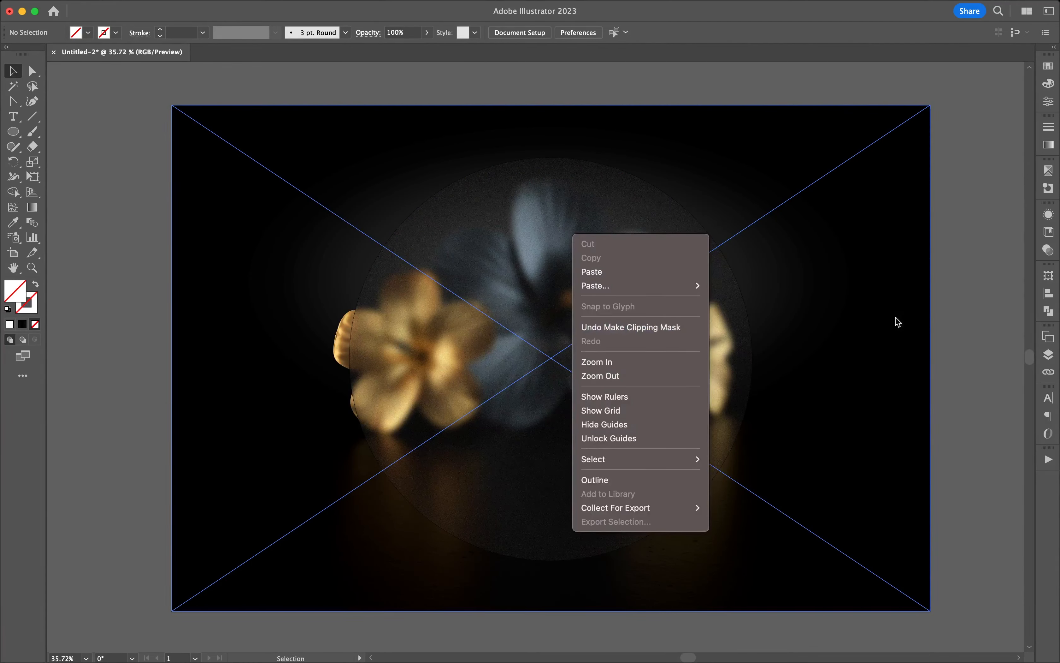
left_click(970, 309)
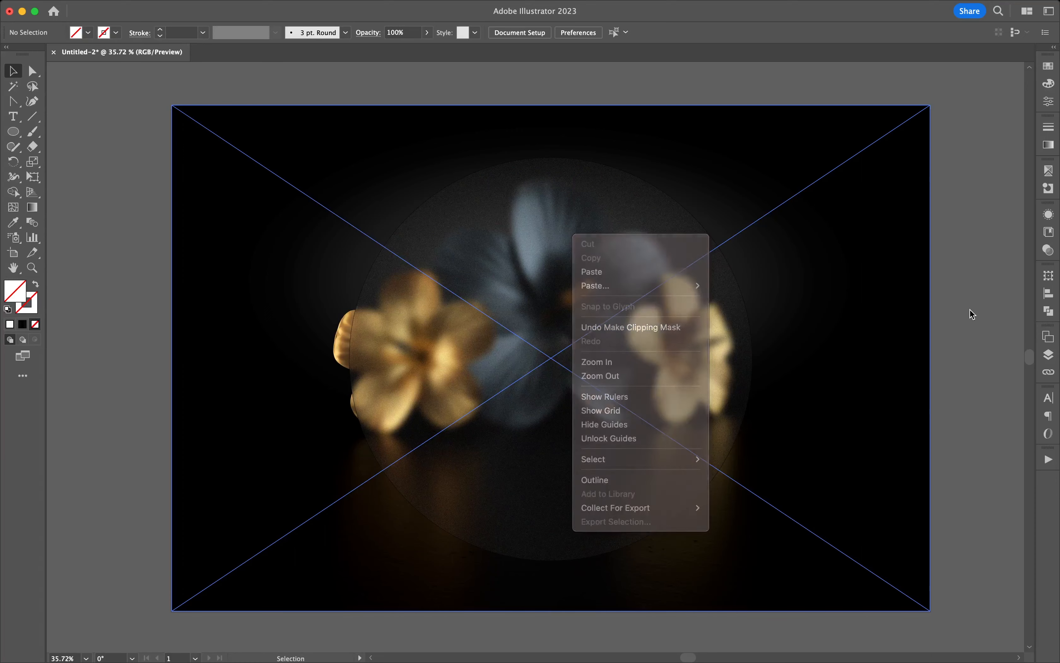
left_click(848, 228)
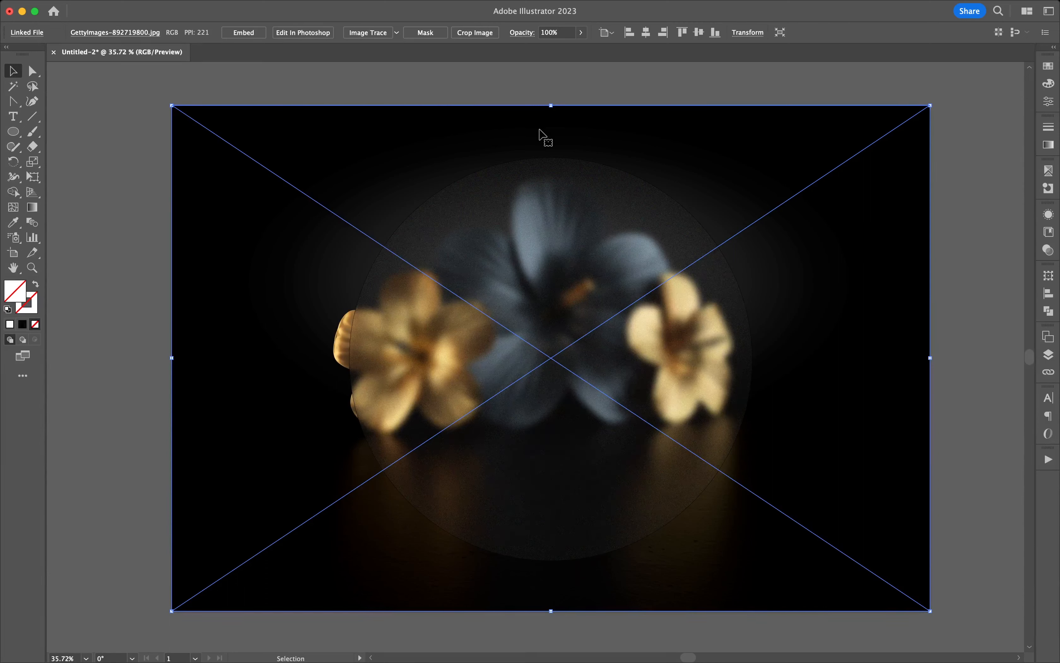
key("super+shift+a")
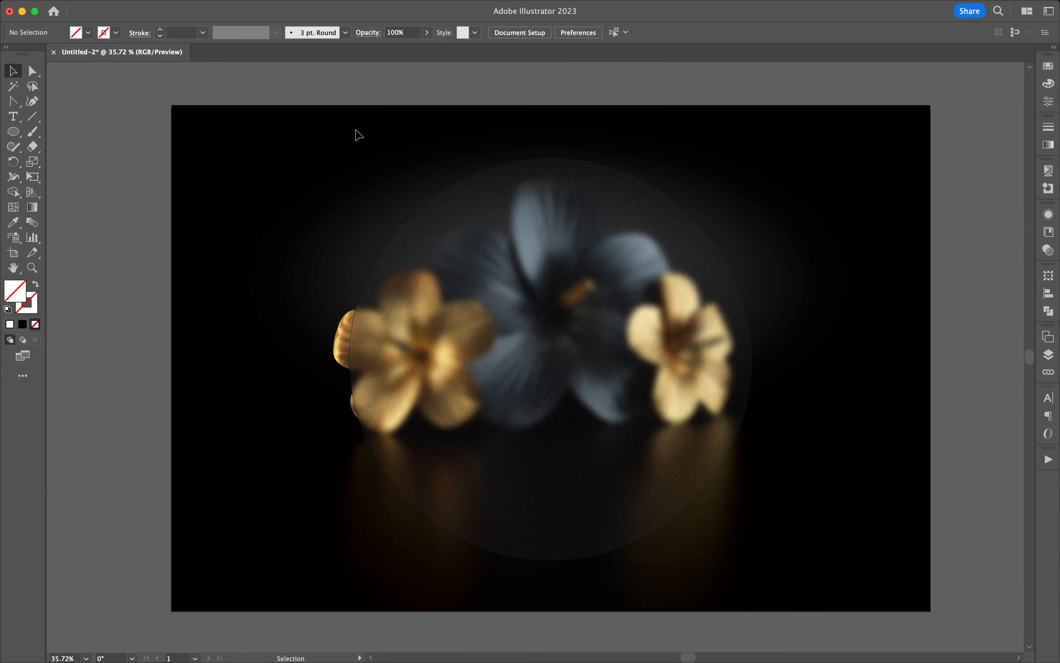
Paste the copied circle in front of the clipped blurred photo and select it.
key("super+a")
key("super+7")
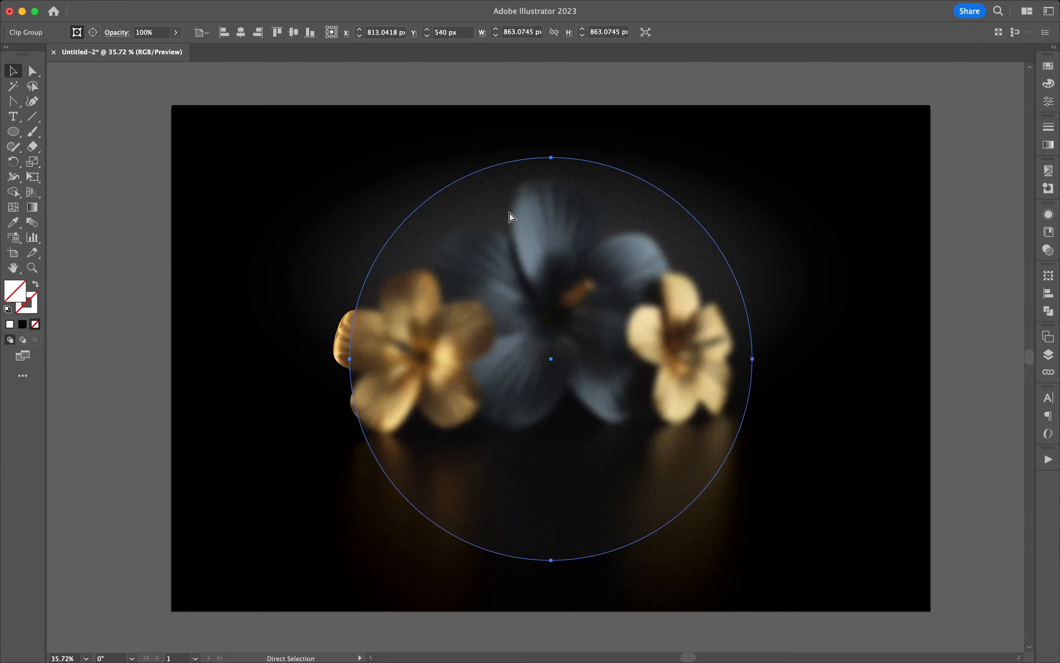
key("super+f")
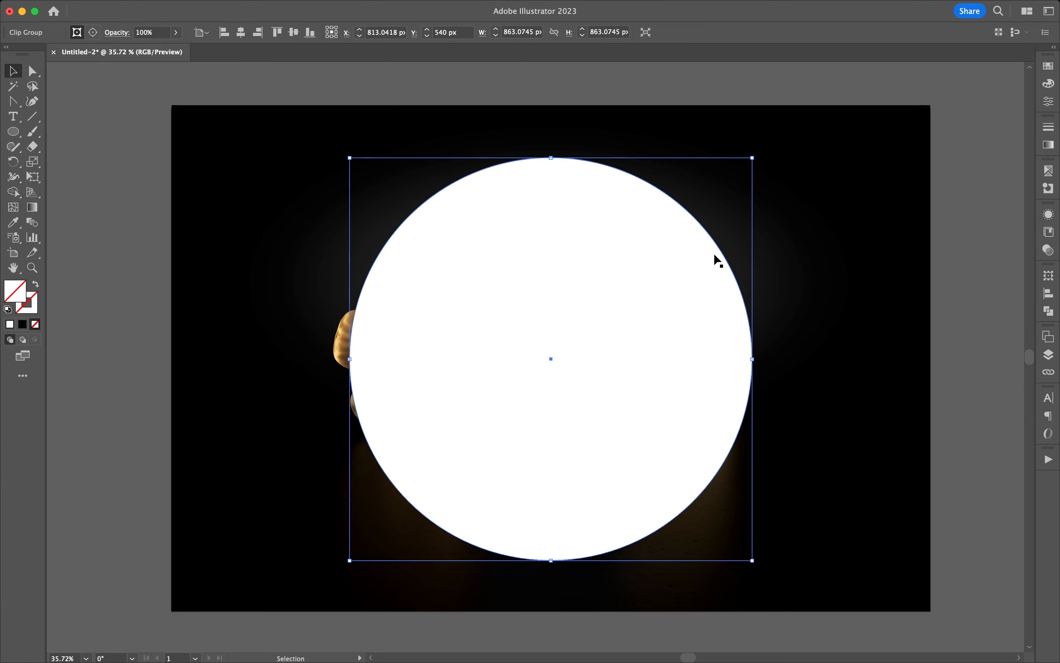
left_click(956, 231)
left_click(634, 276)
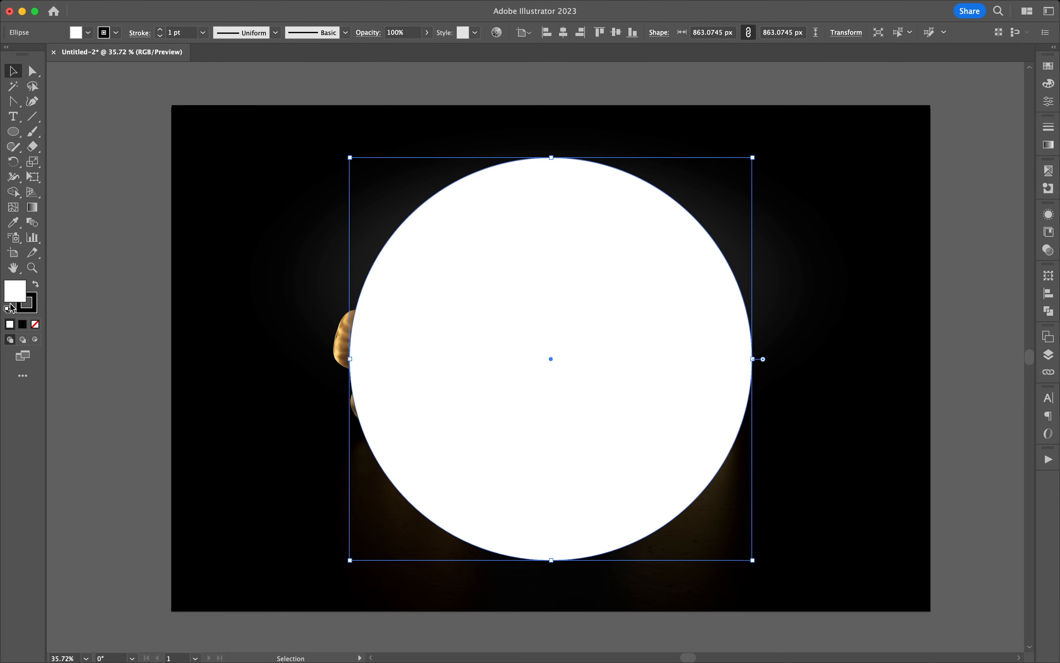
Remove the fill from the pasted circle and make its stroke the active colour.
left_click(35, 324)
left_click(30, 313)
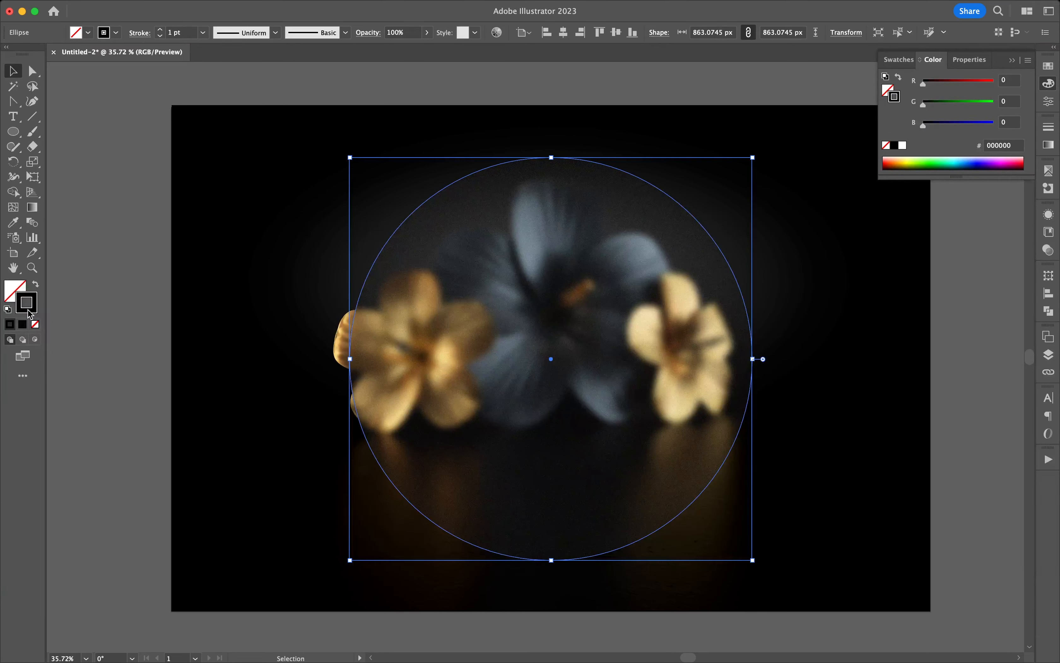
double_click(29, 310)
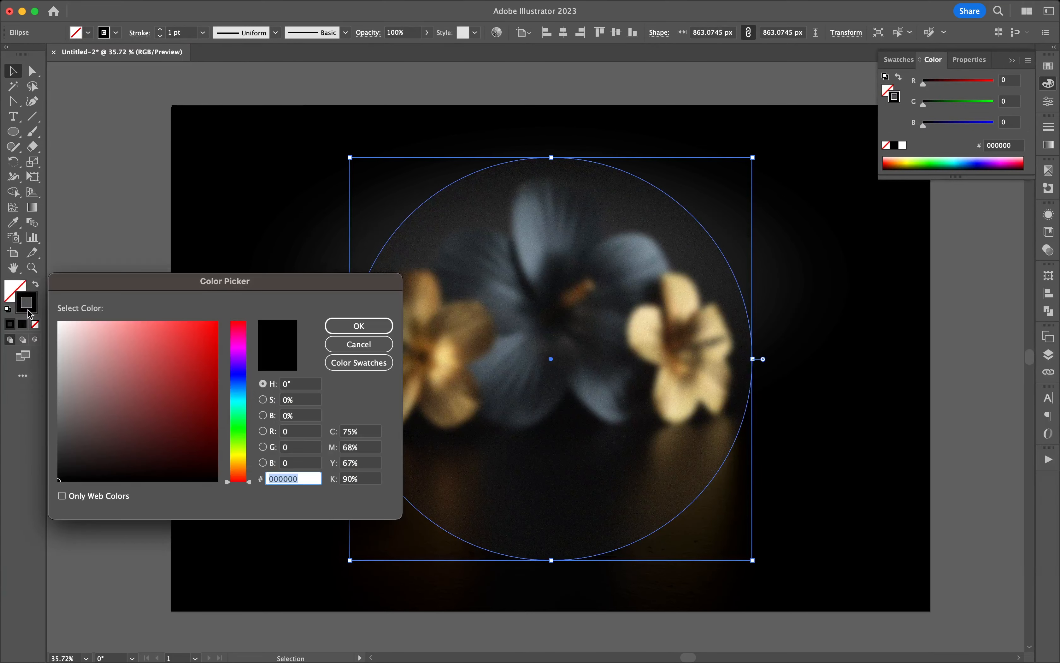
left_click(359, 345)
Apply the White, Black gradient preset to the pasted circle's stroke.
left_click(33, 208)
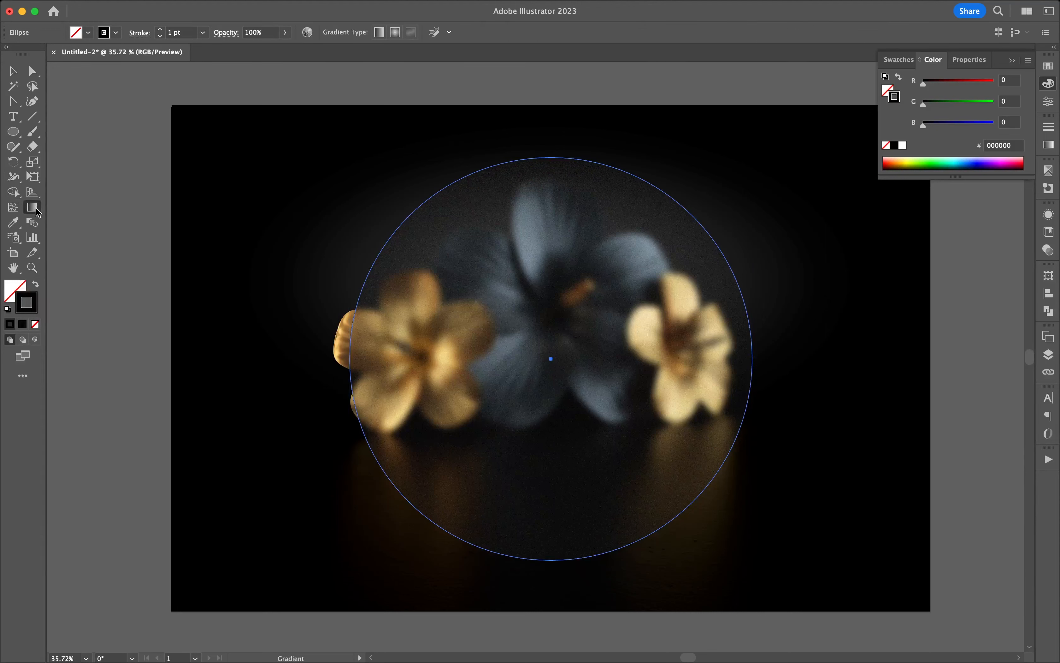
double_click(35, 207)
left_click(947, 216)
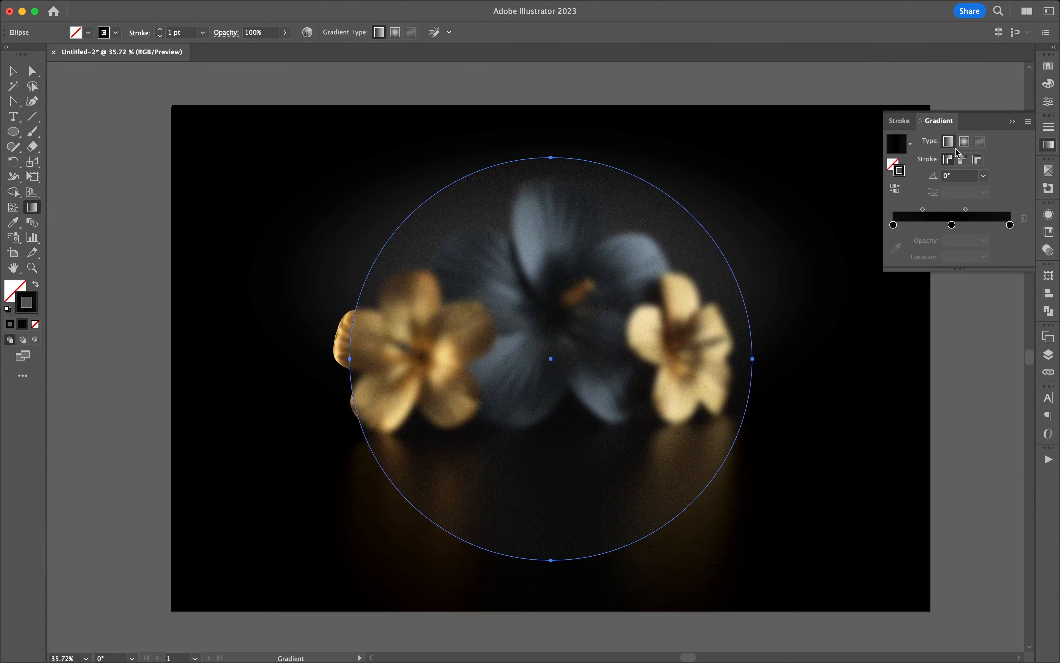
left_click(911, 144)
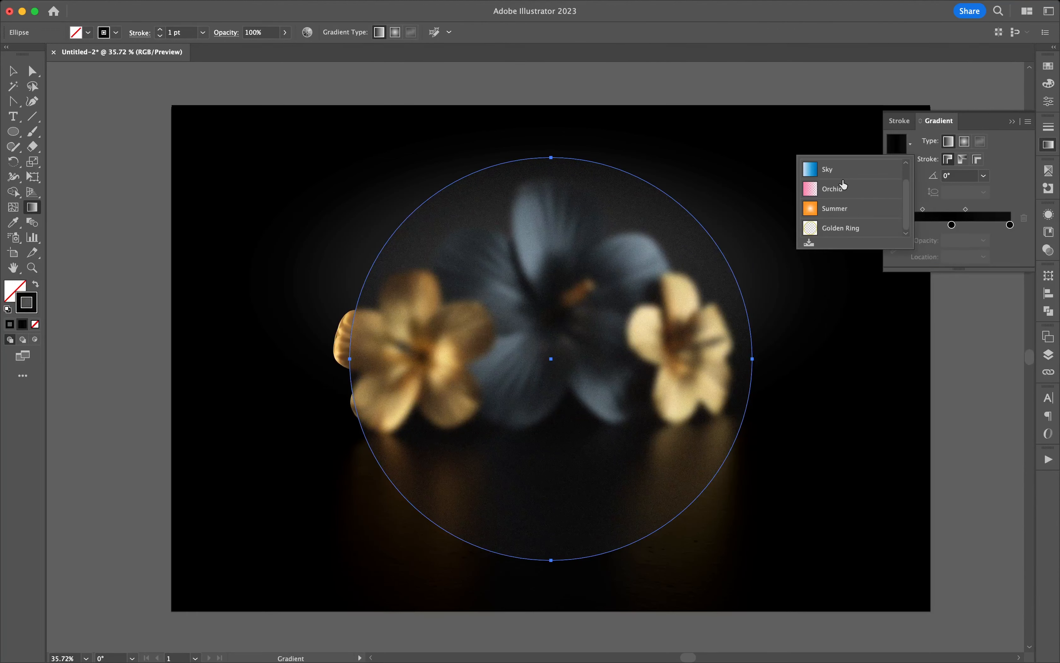
scroll(838, 199, "up", 1)
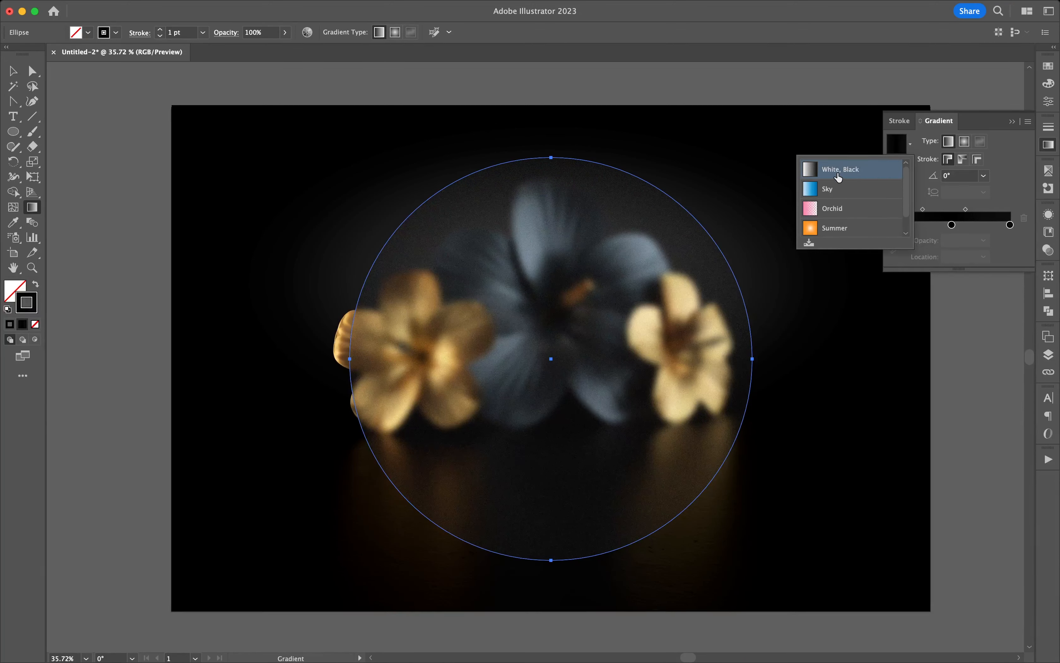
left_click(840, 177)
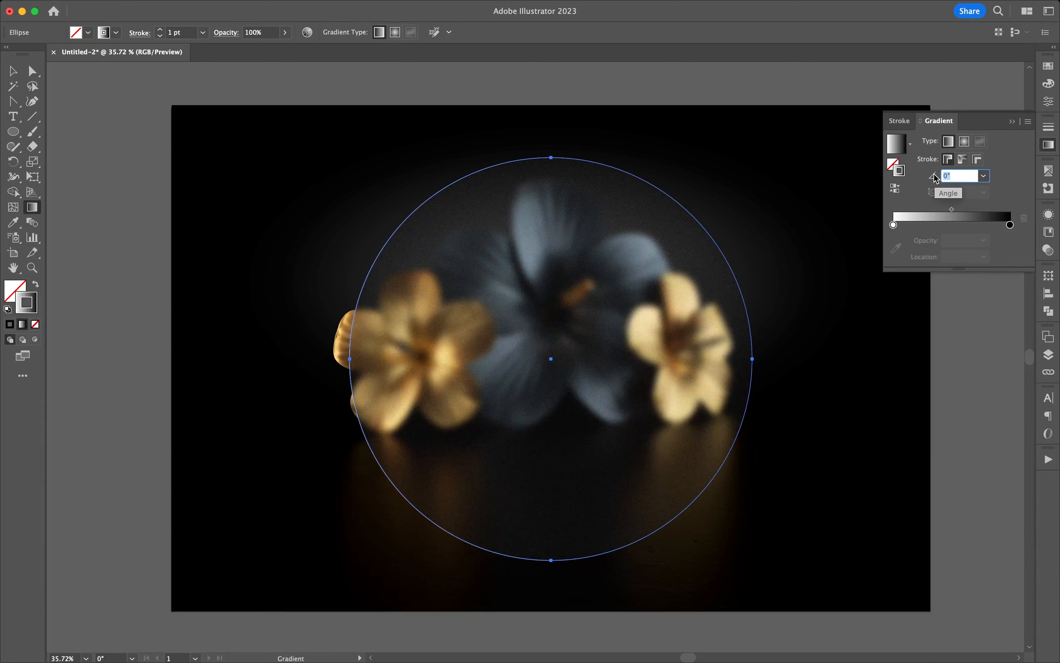
Set the stroke gradient's angle to 120° and the circle's stroke weight to 2 pt, and deselect it.
type("120")
key("Return")
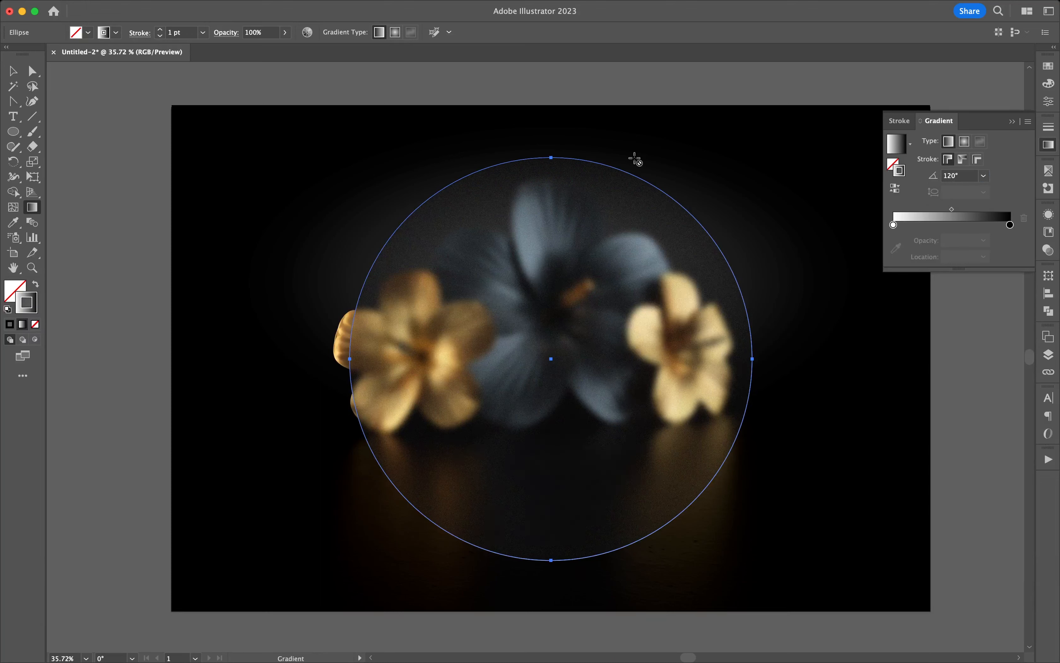
left_click(161, 30)
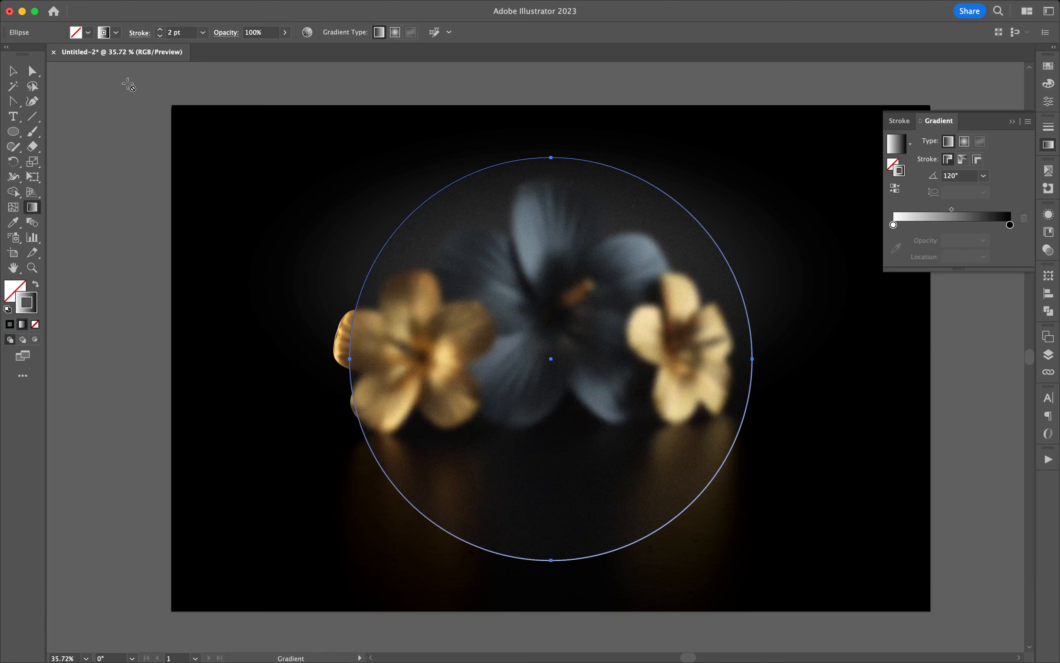
left_click(13, 71)
left_click(90, 97)
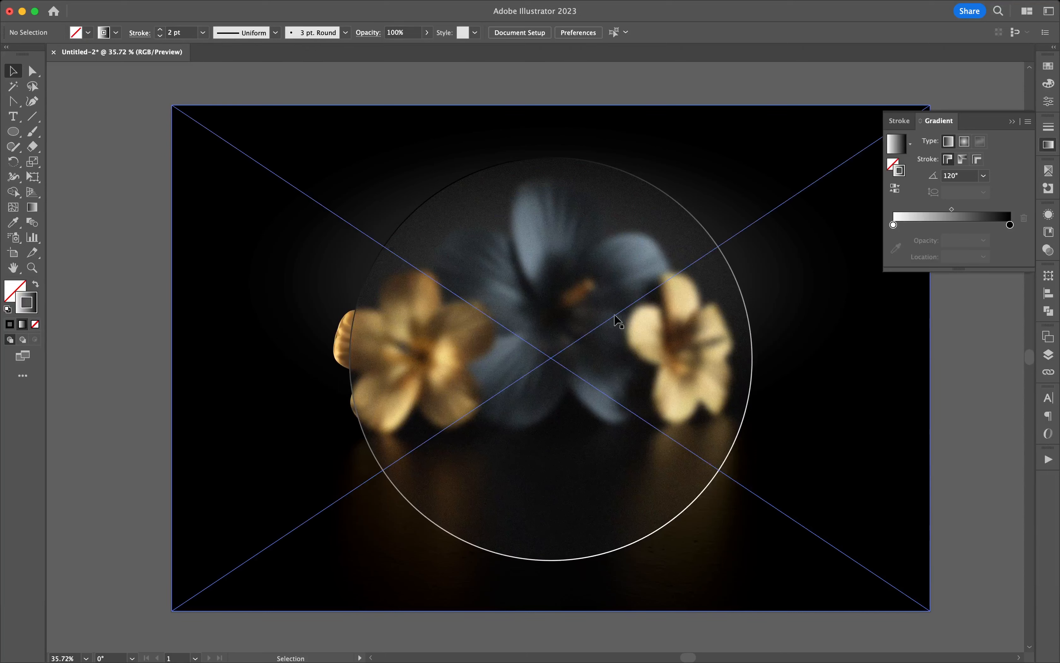
Swap fill and stroke on the front copy of the outlined circle so the white-to-black gradient fills it.
left_click(694, 218)
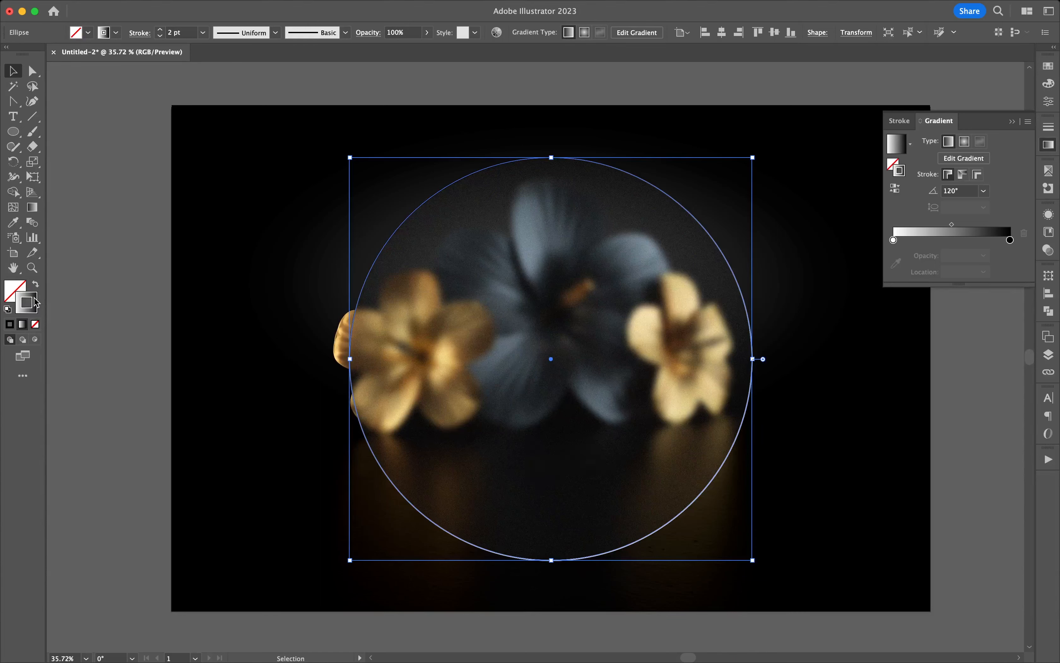
left_click(36, 285)
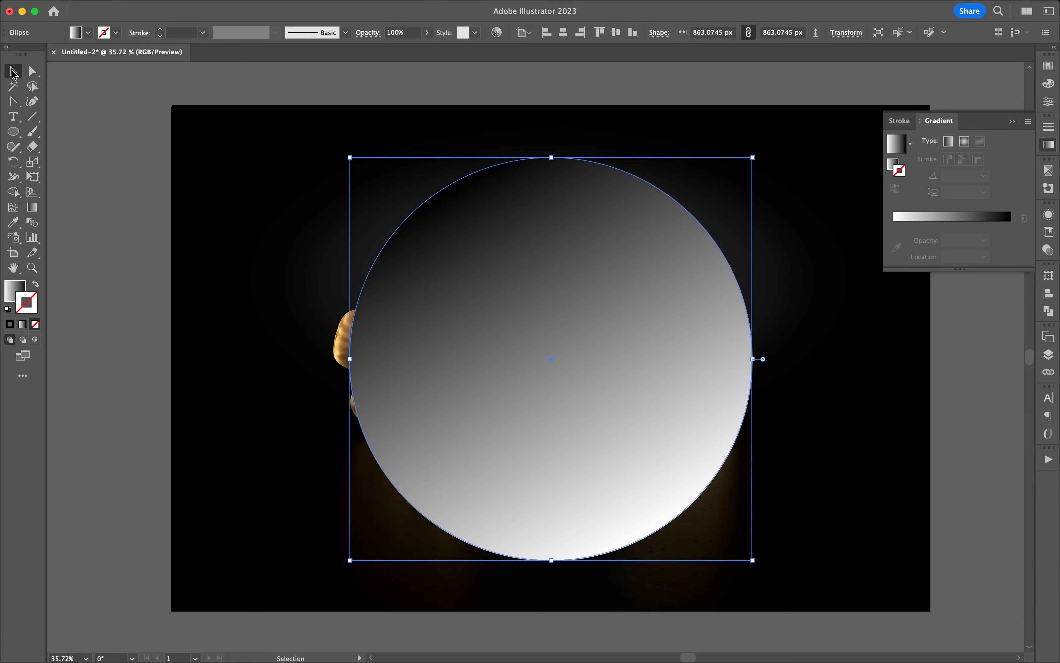
left_click(118, 152)
left_click(565, 313)
double_click(631, 290)
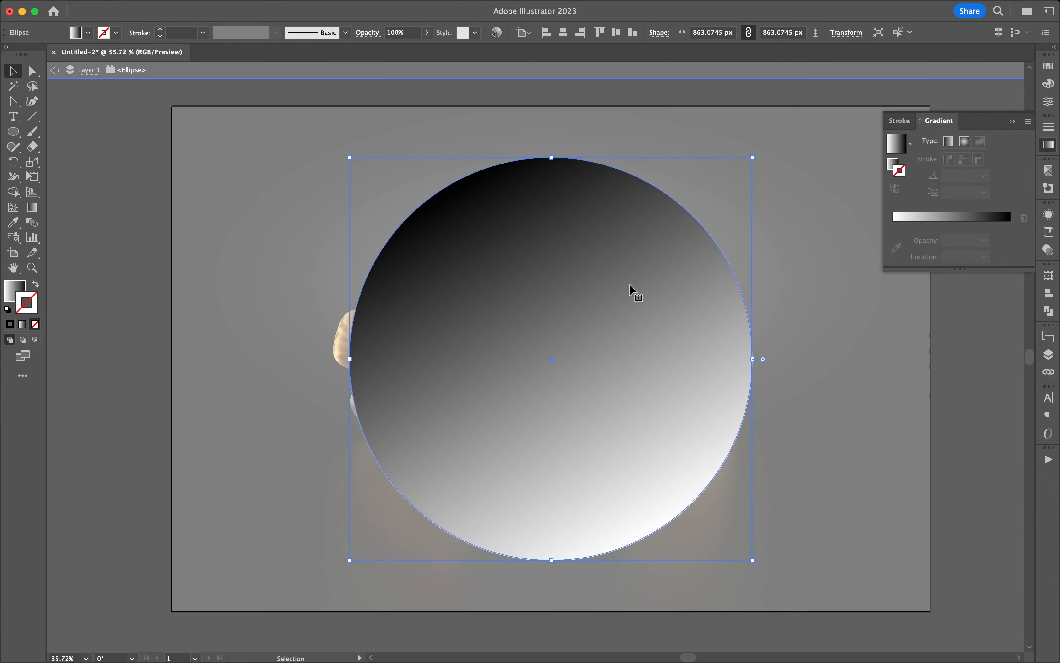
left_click(57, 72)
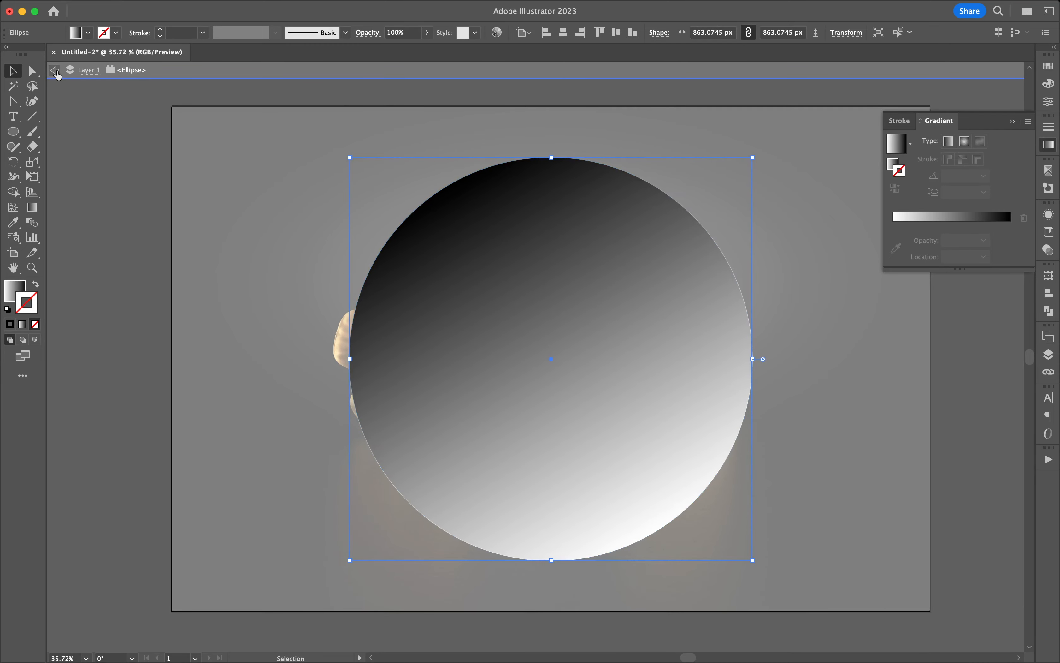
Apply the white-to-black gradient to the filled circle's stroke as well, and make its fill active.
left_click(542, 264)
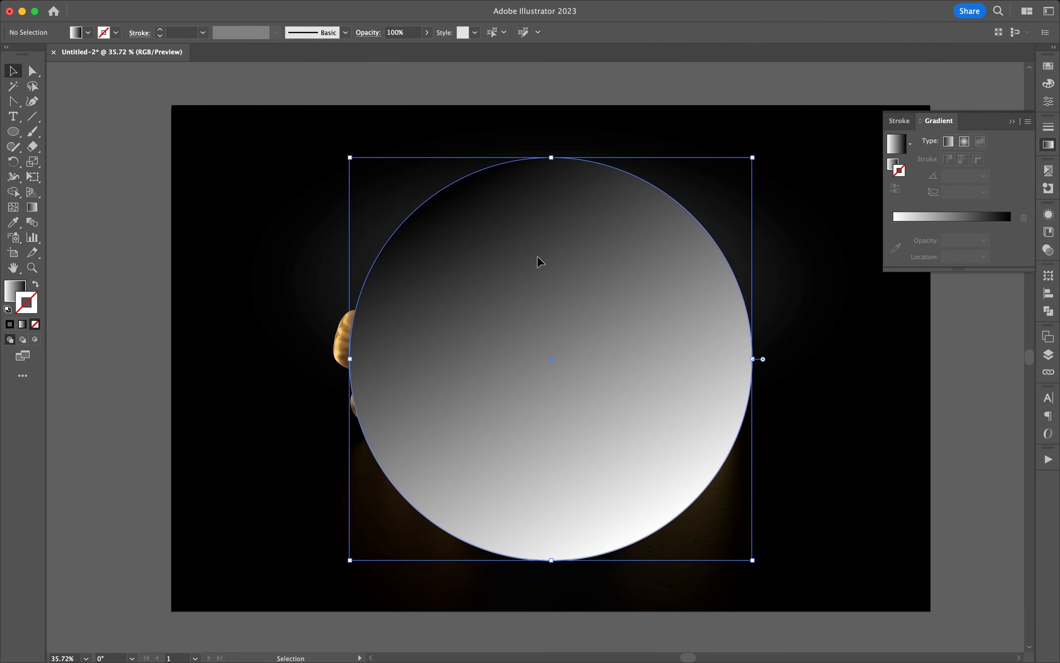
left_click(942, 218)
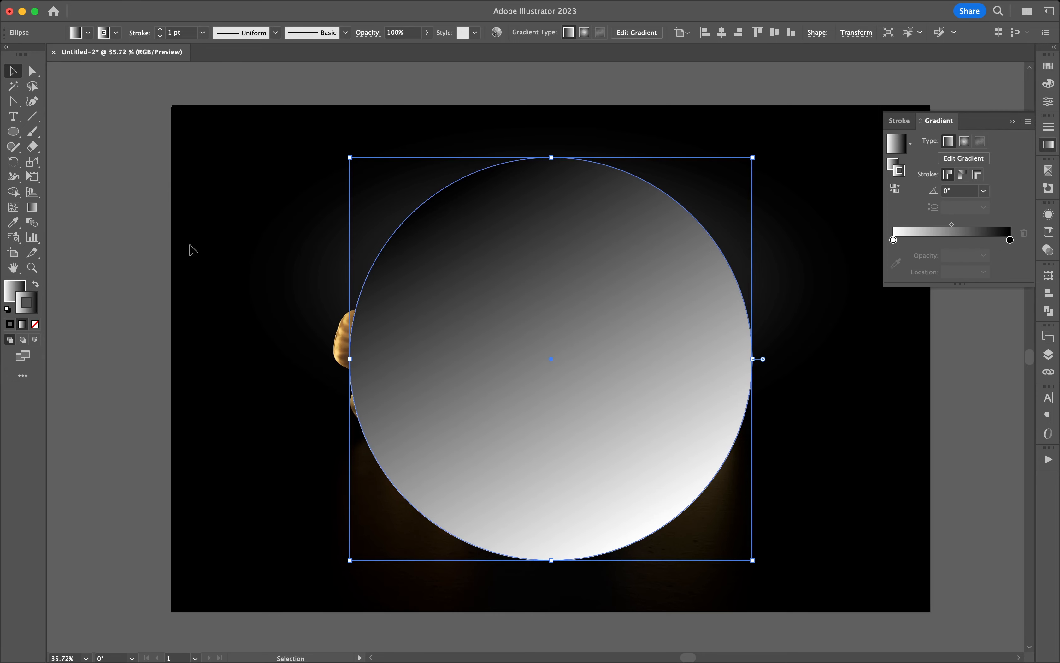
left_click(9, 290)
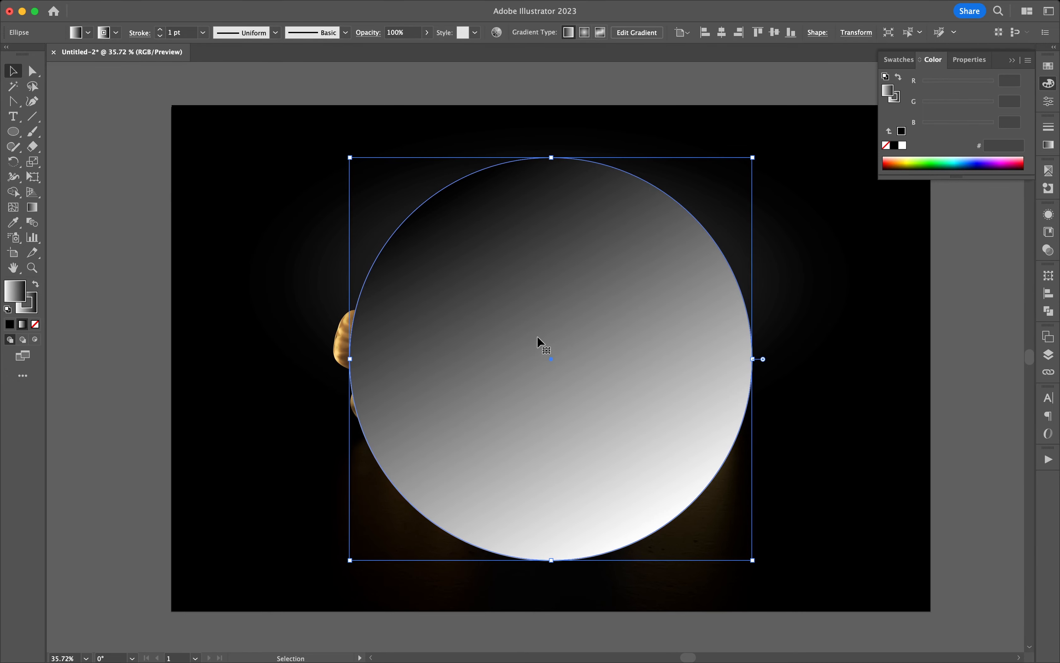
double_click(887, 93)
left_click(383, 345)
Redraw the circle's fill gradient diagonally from white at its lower left to black at its upper right, shifting the midpoint slightly towards the white end.
left_click(32, 207)
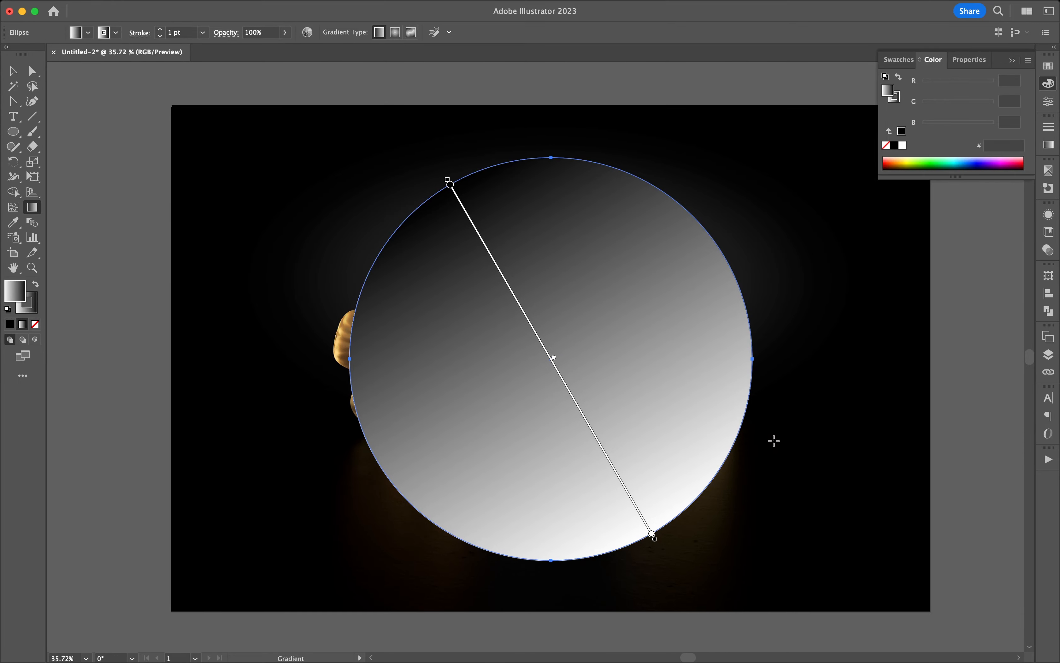
mouse_move(773, 440)
left_mouse_down()
mouse_move(457, 317)
mouse_move(310, 207)
left_mouse_up()
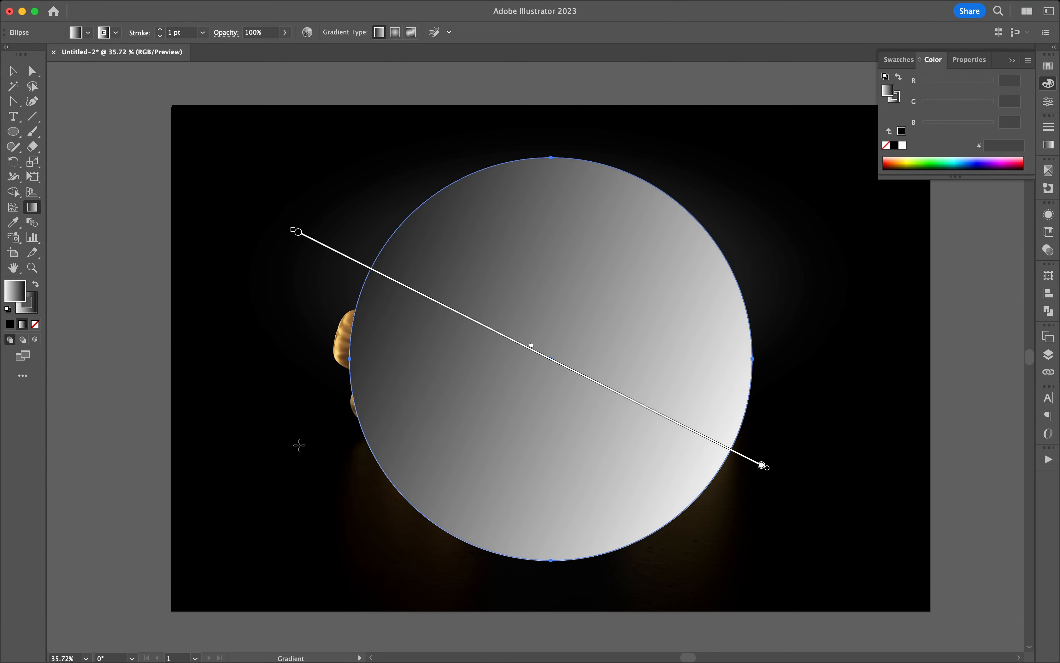
mouse_move(327, 444)
left_mouse_down()
mouse_move(824, 197)
mouse_move(764, 225)
left_mouse_up()
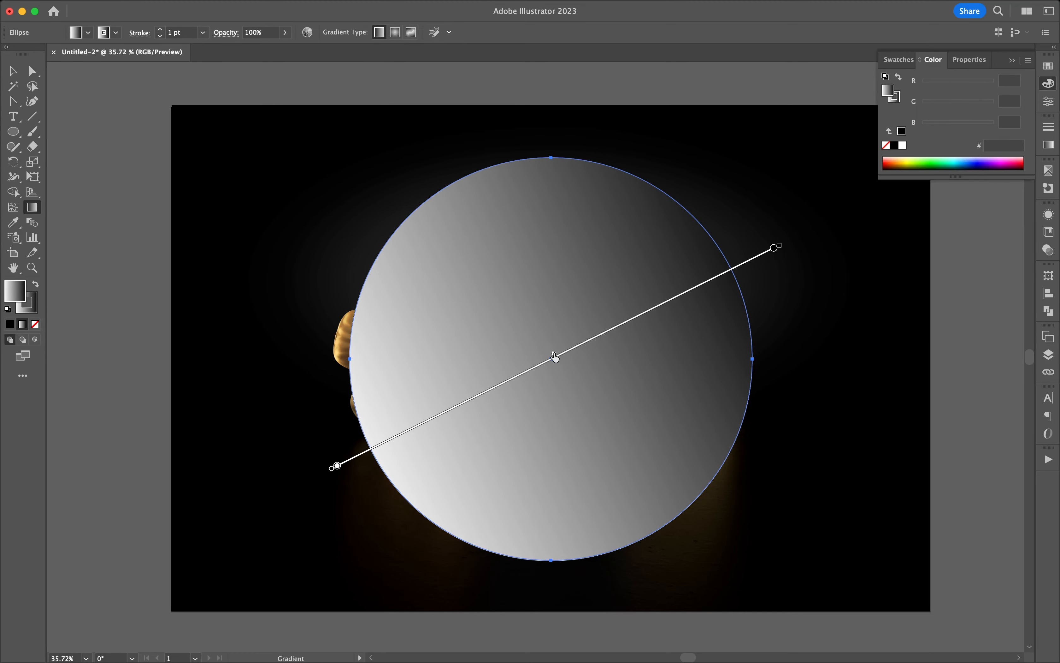
mouse_move(554, 353)
left_mouse_down()
mouse_move(502, 380)
mouse_move(558, 354)
mouse_move(544, 358)
left_mouse_up()
left_click(13, 71)
left_click(97, 147)
Lower the gradient-filled circle's opacity to 11% and deselect it.
left_click(559, 281)
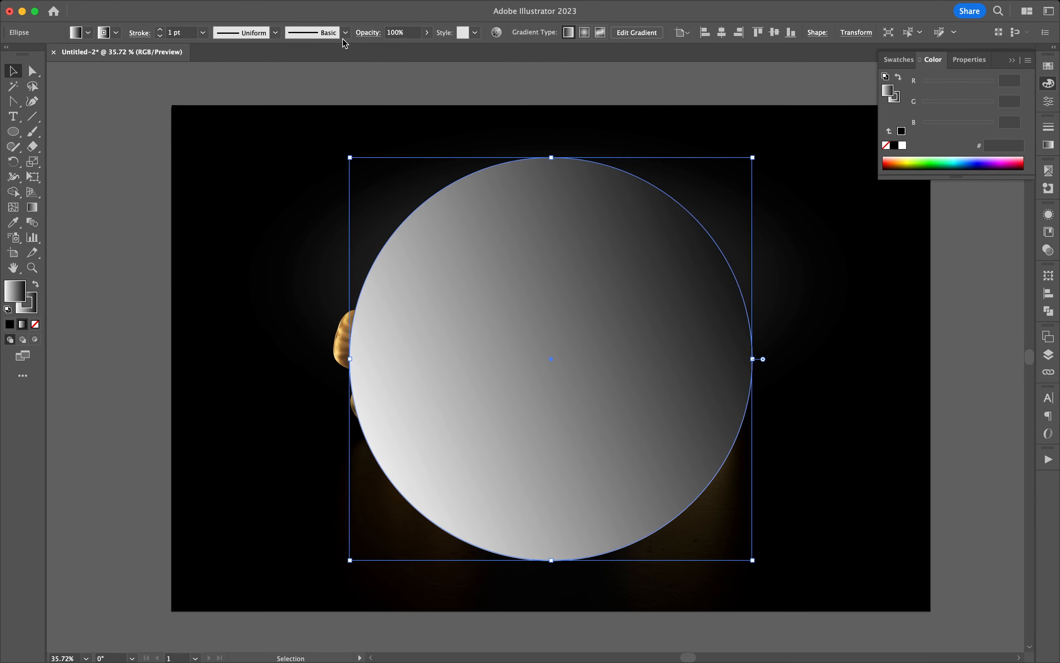
left_click(427, 33)
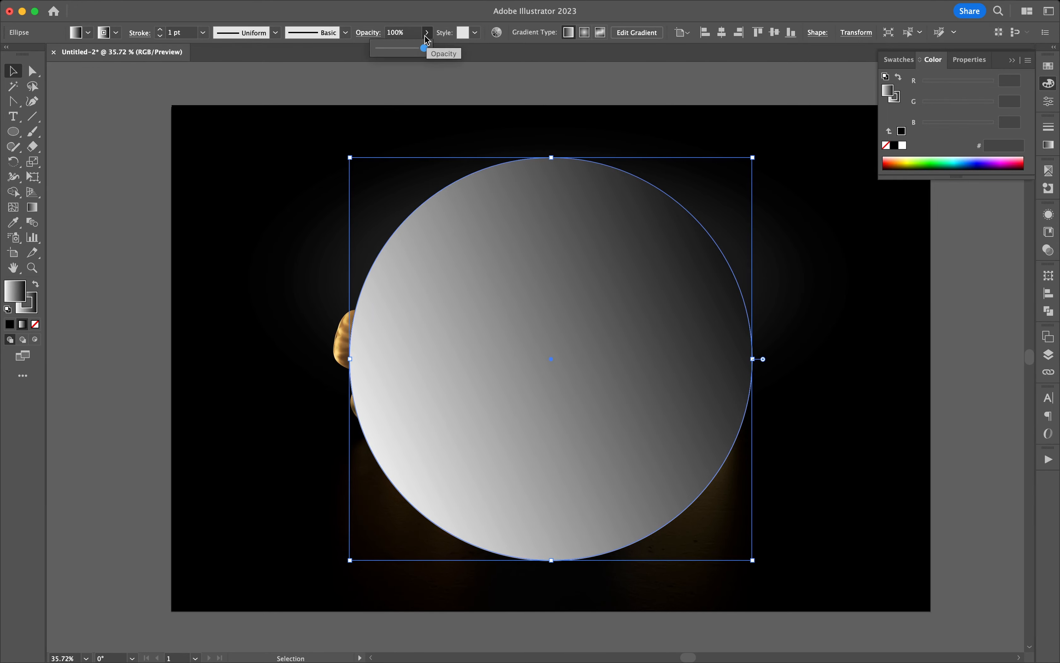
left_click_drag(426, 48, 386, 51)
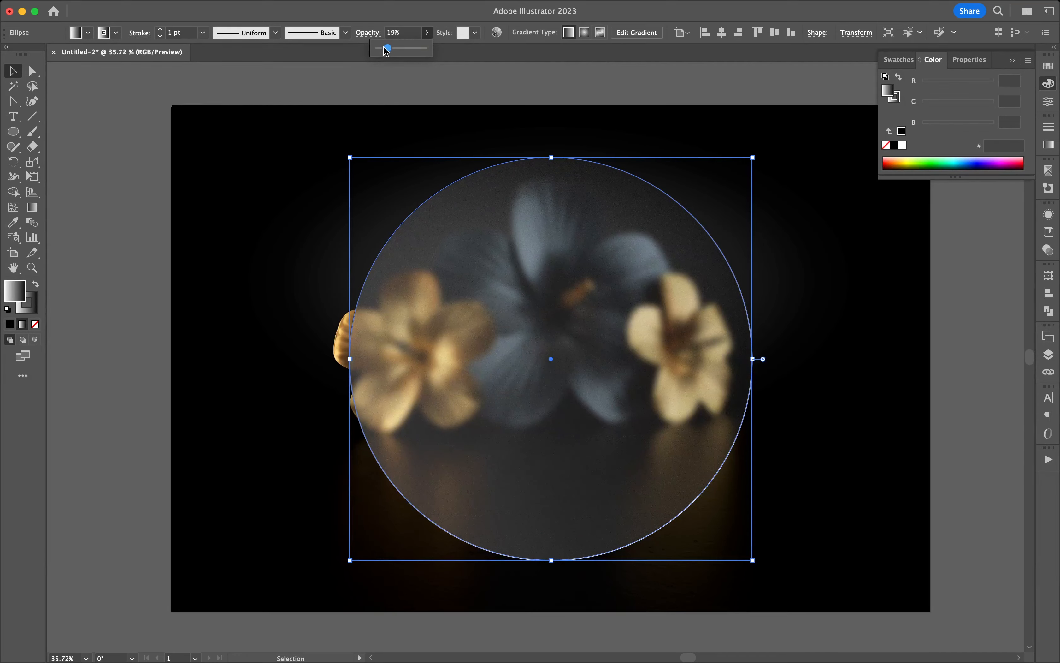
left_click_drag(386, 51, 383, 51)
left_click_drag(386, 49, 383, 50)
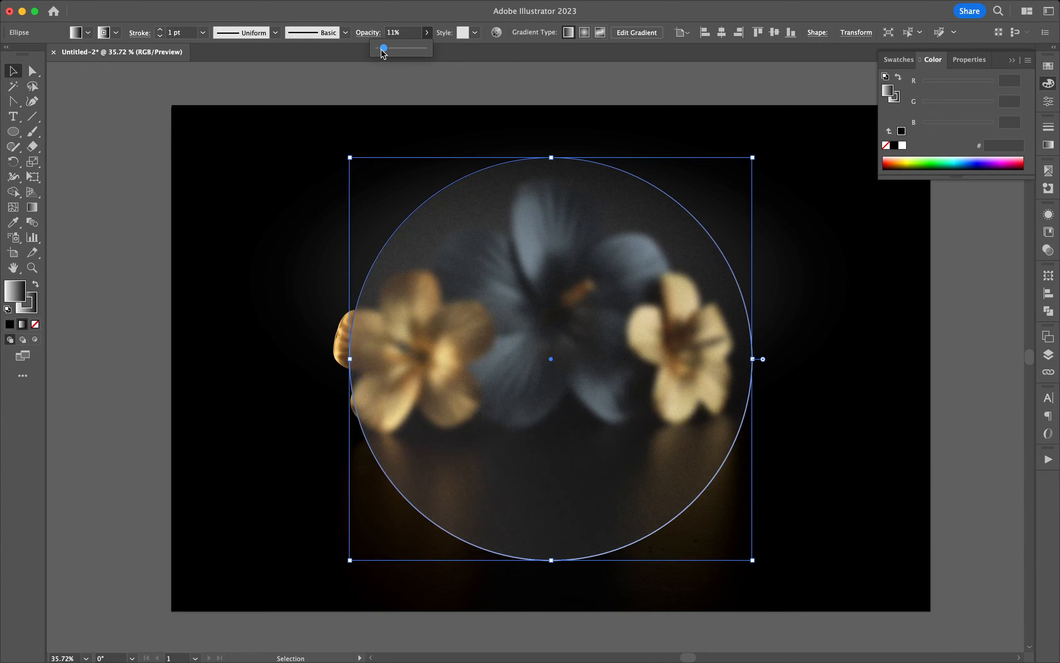
left_click(80, 81)
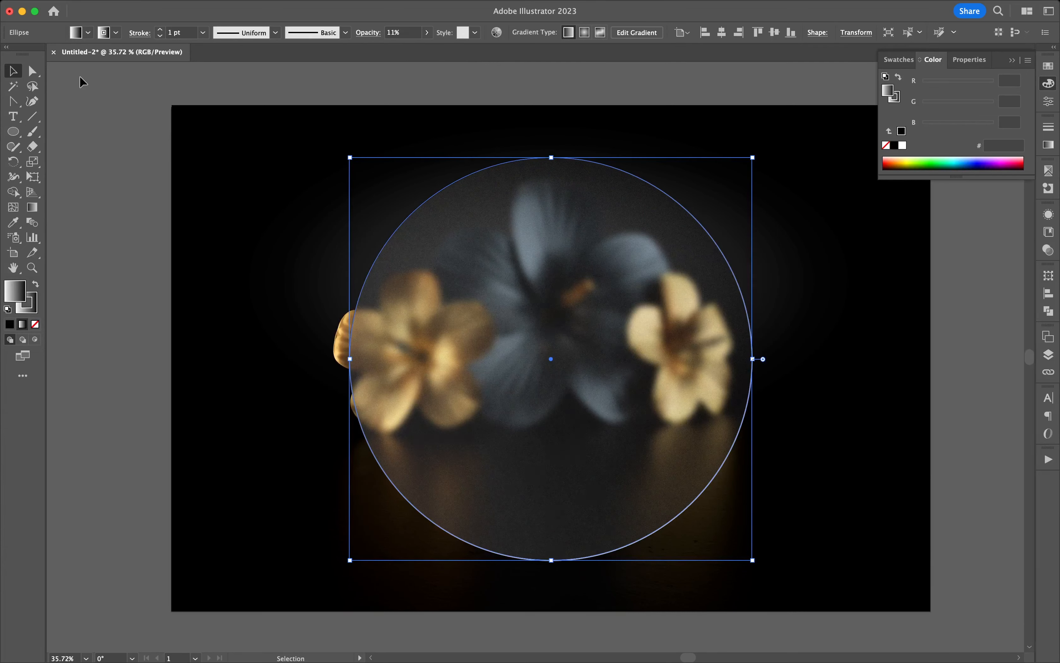
left_click(576, 362)
left_click(123, 290)
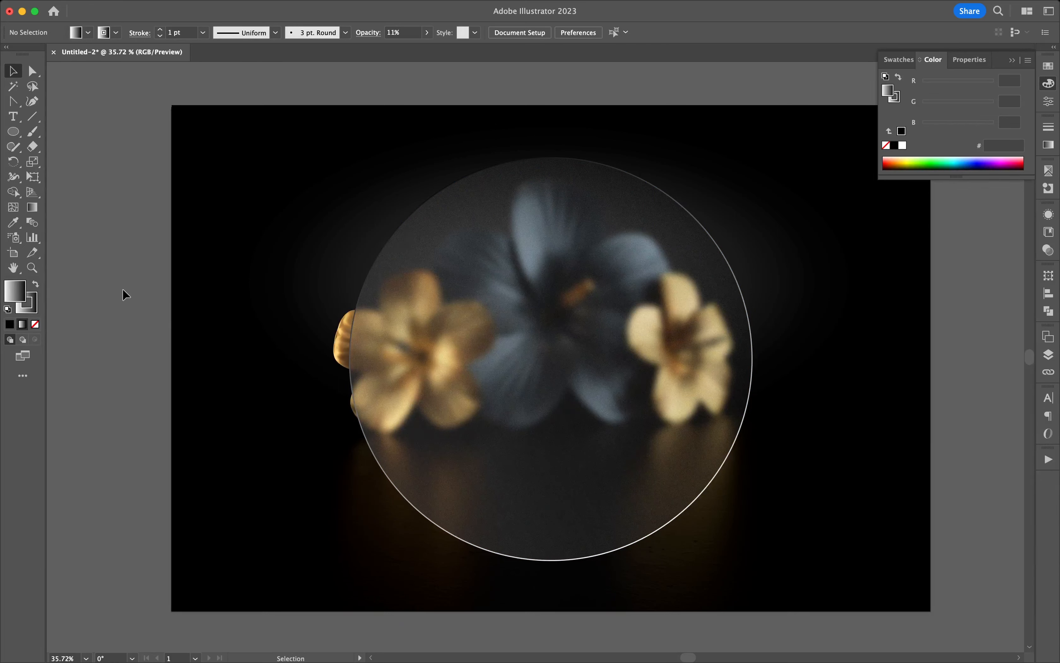
Try the Screen blending mode on the gradient-filled circle, switch it to Multiply, and deselect the circle.
left_click(634, 293)
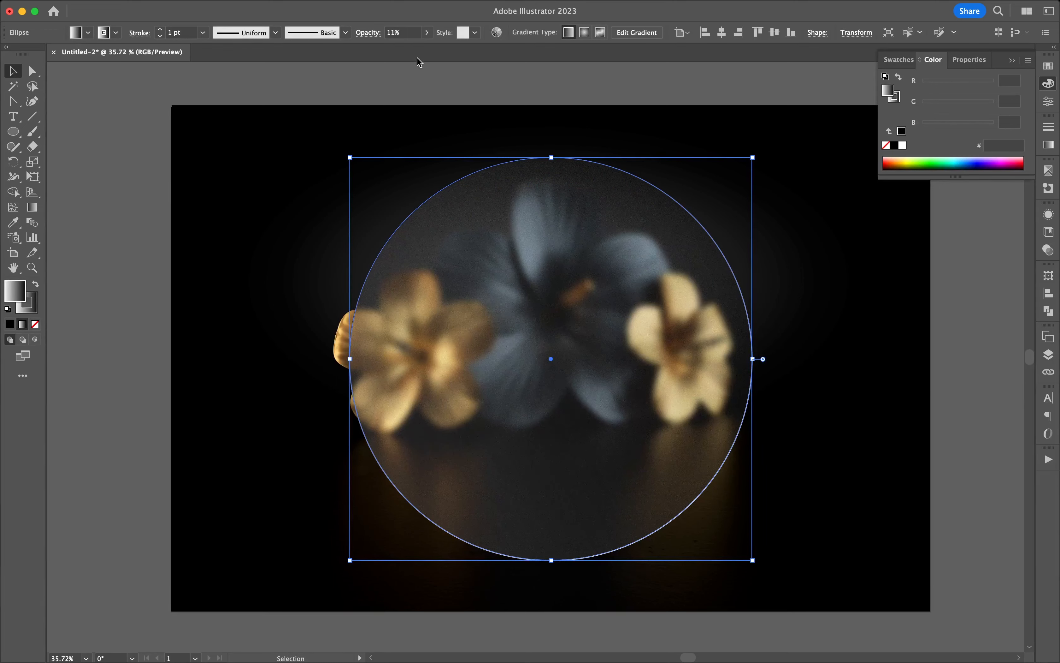
left_click(369, 35)
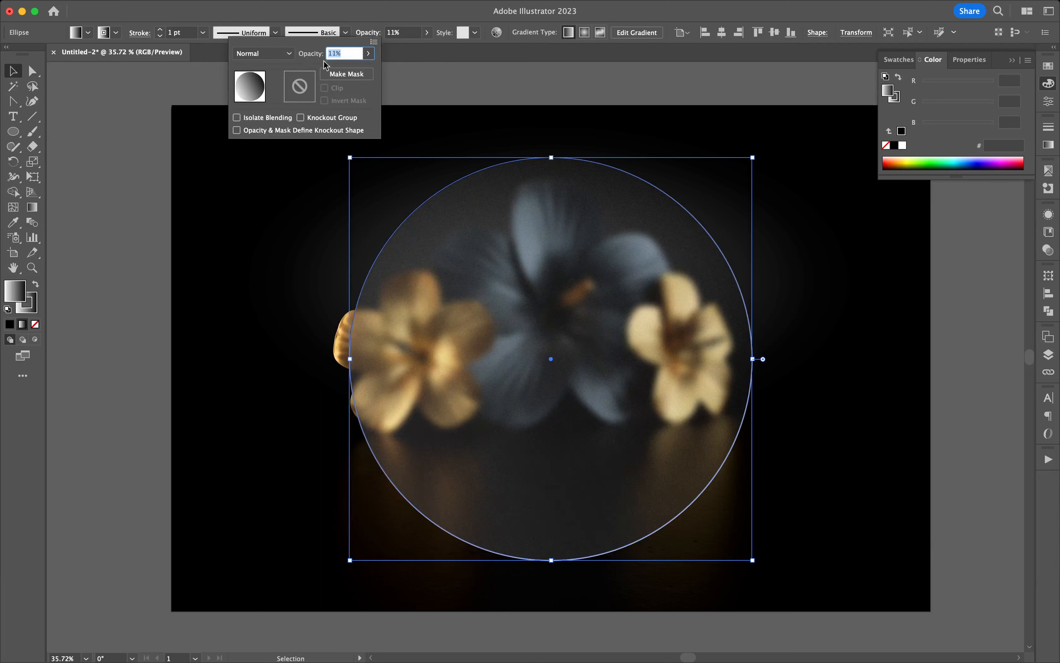
left_click(277, 56)
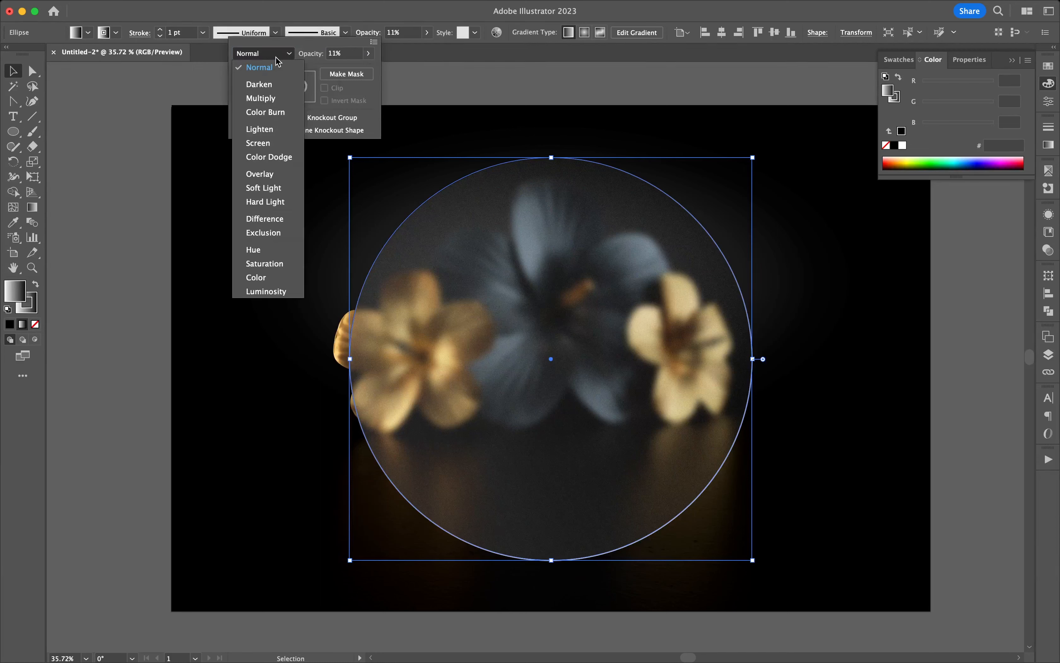
left_click(275, 146)
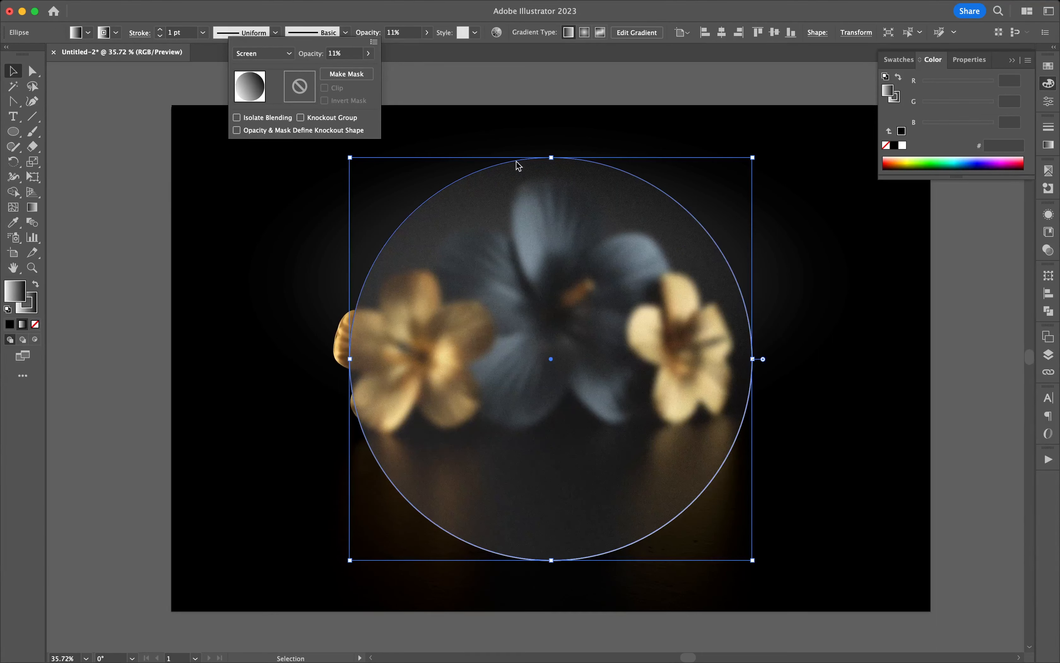
left_click(275, 58)
left_click(275, 57)
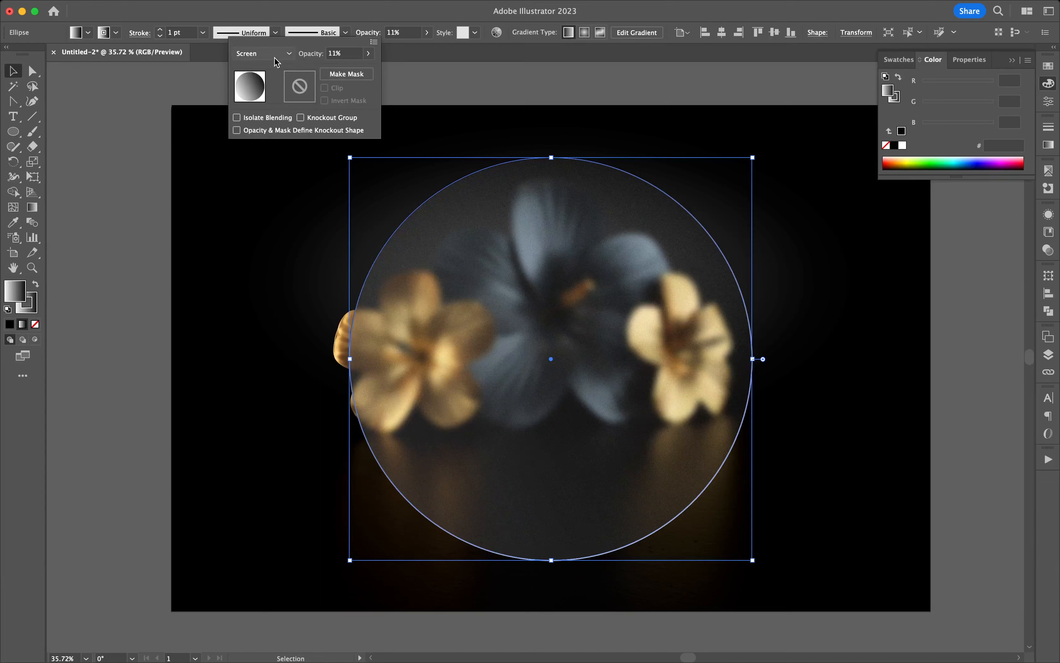
left_click(275, 58)
left_click(266, 100)
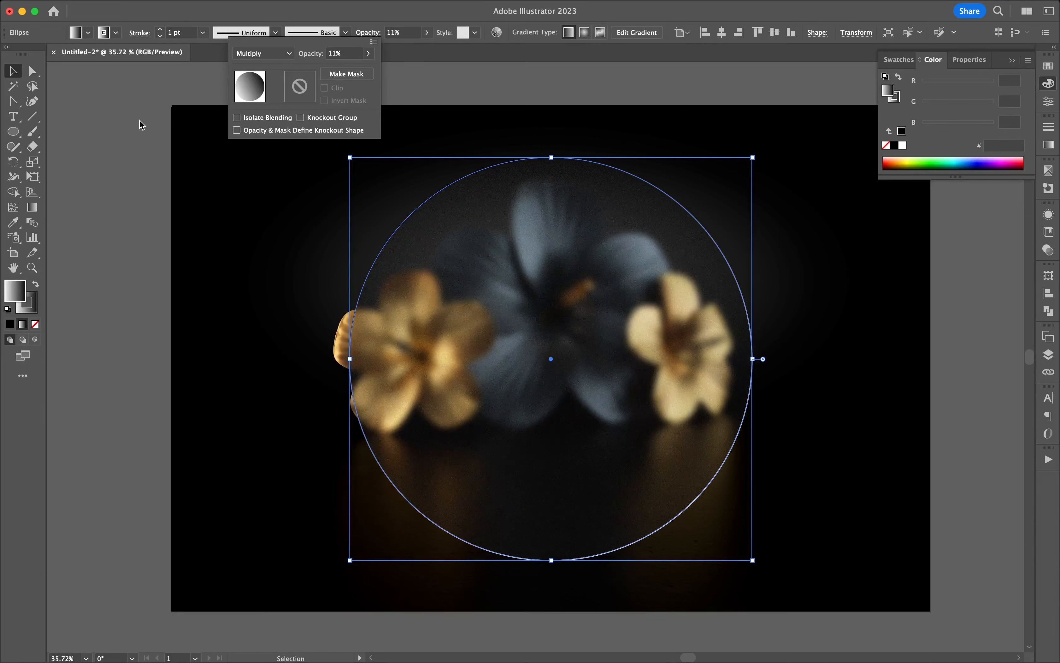
left_click(100, 120)
left_click(98, 120)
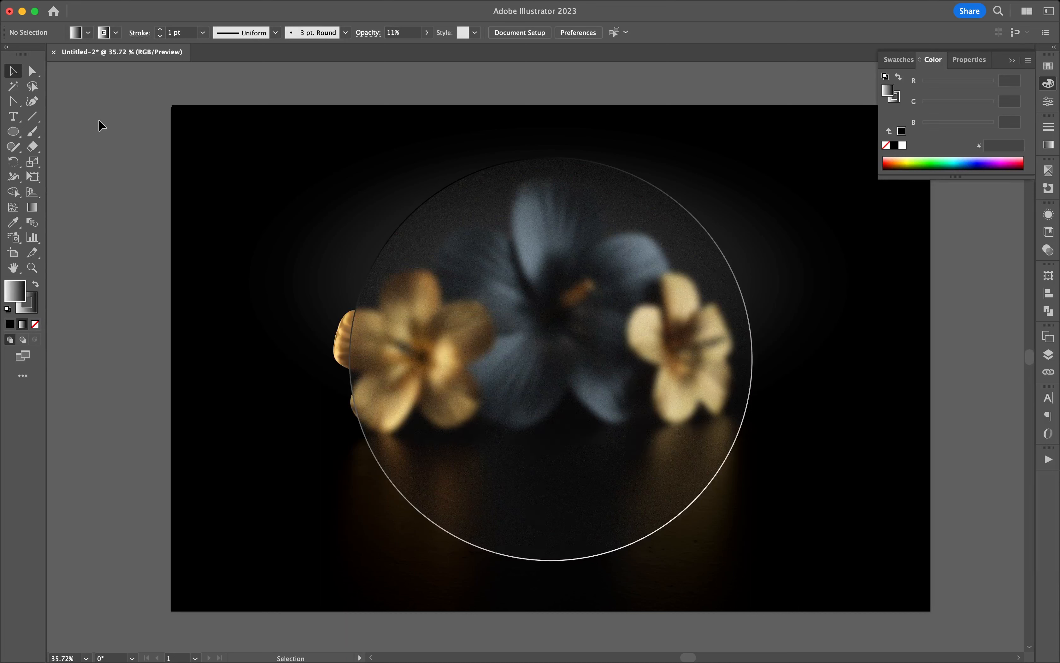
Add the text "BYE" in the middle of the circle in 146 pt Myriad Pro Regular, filled with F2F2F2.
key("t")
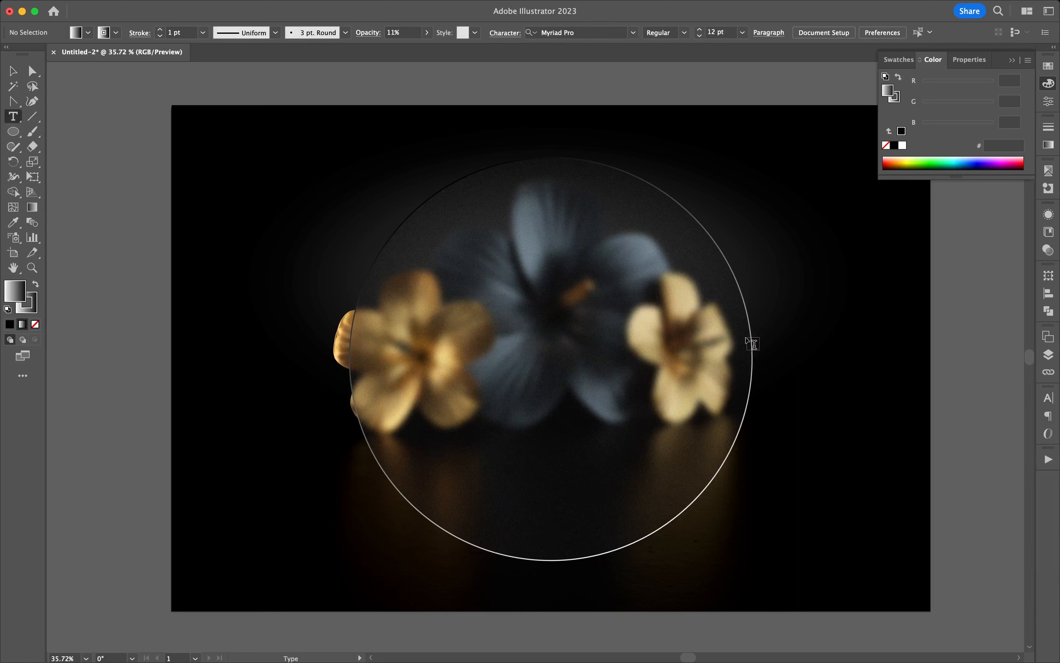
left_click(560, 357)
type("BYE")
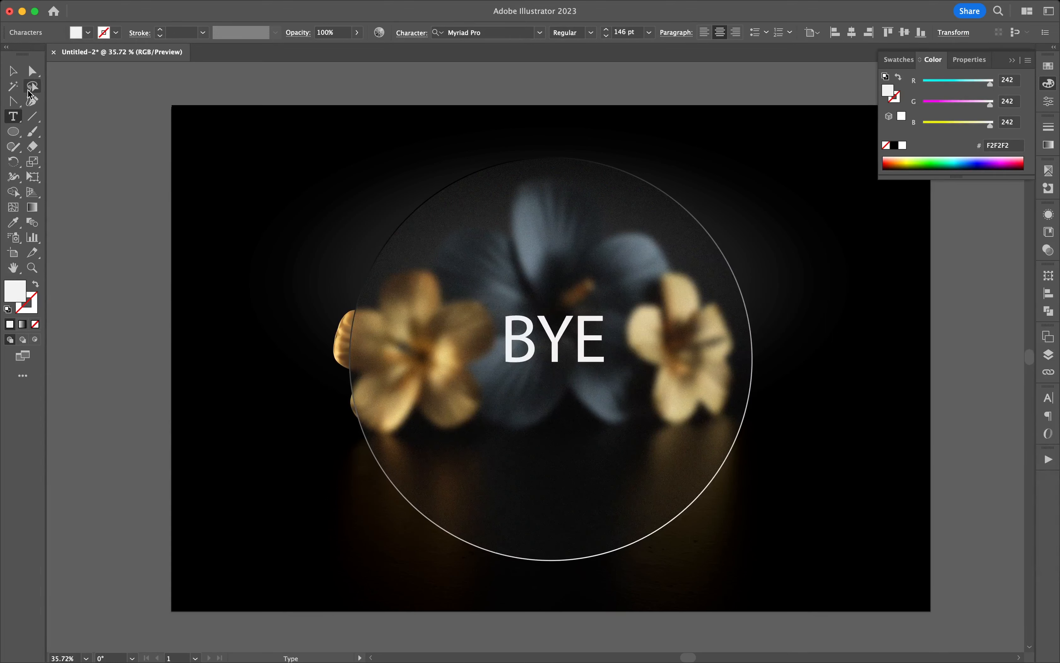
left_click(16, 75)
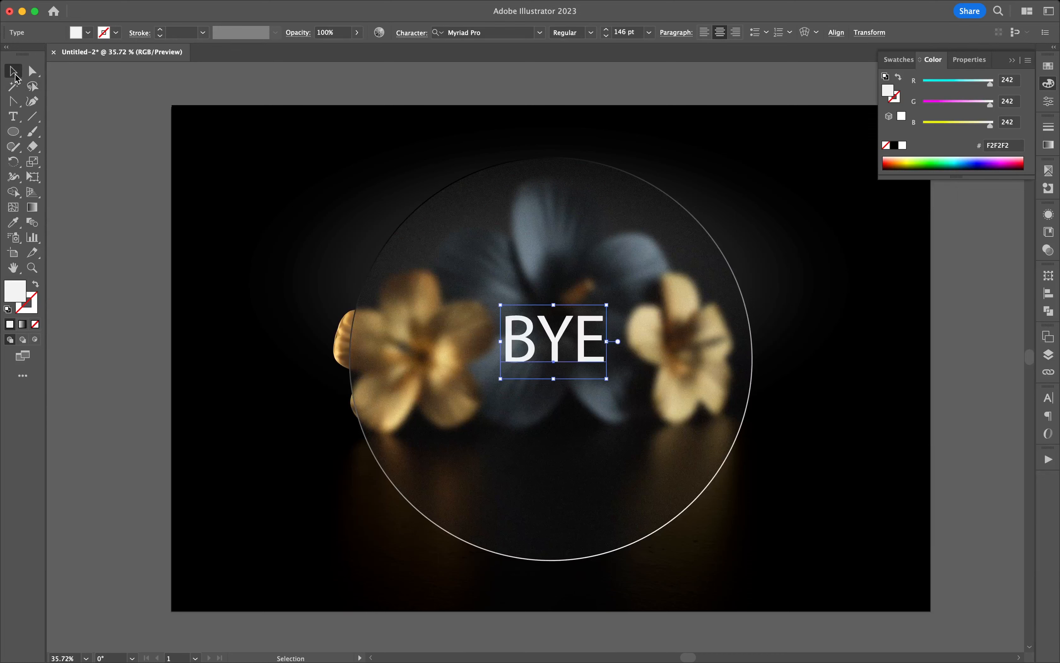